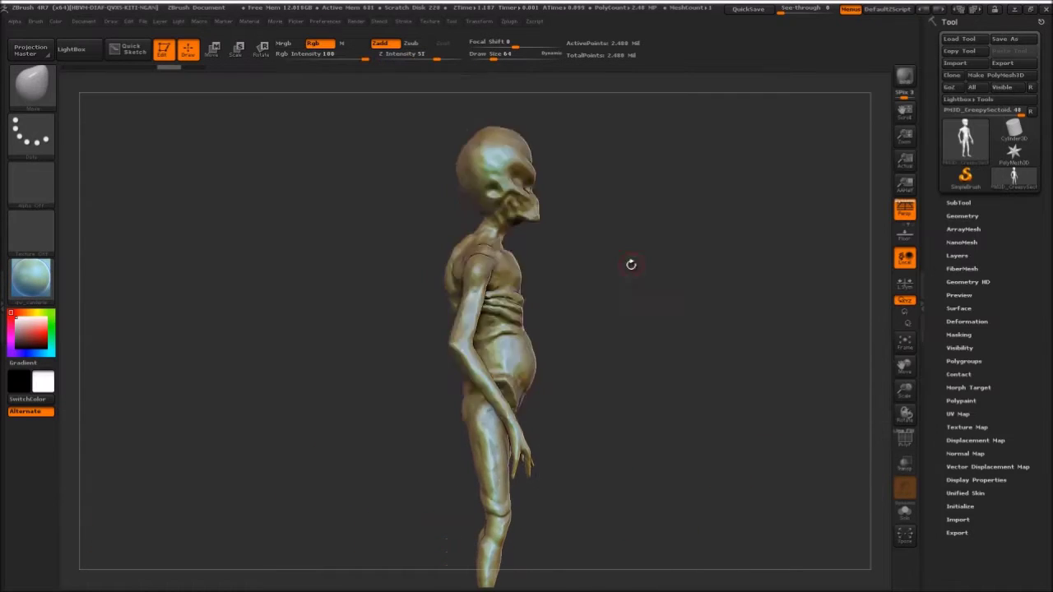
# Orbit the alien around to bring the torso in close from the front.
pyautogui.moveTo(630, 264)
pyautogui.mouseDown()
pyautogui.moveTo(498, 215)
pyautogui.moveTo(473, 215)
pyautogui.moveTo(489, 267)
pyautogui.moveTo(437, 262)
pyautogui.mouseUp()
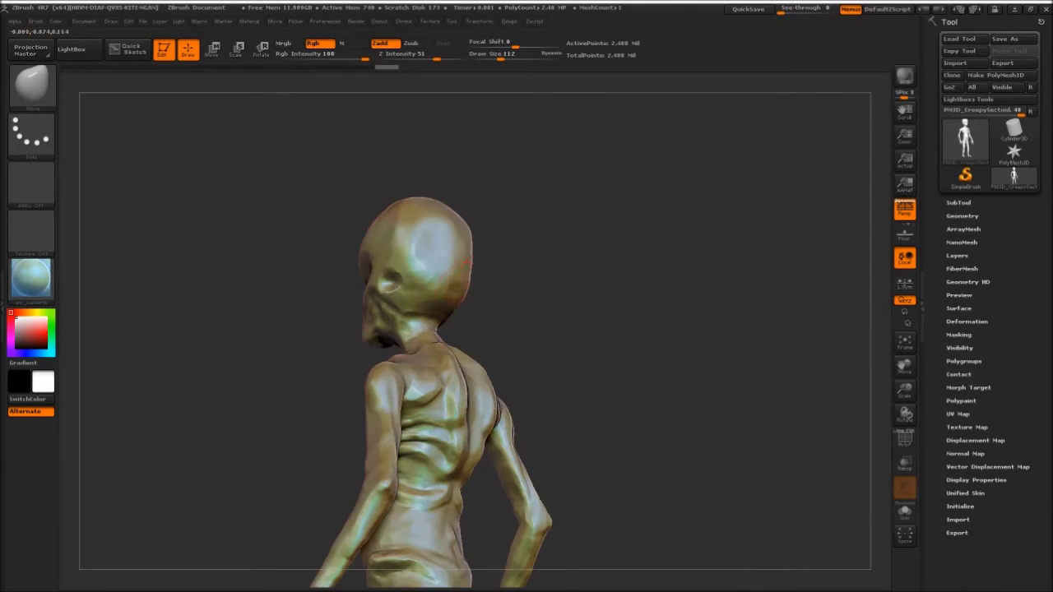
pyautogui.moveTo(436, 261)
pyautogui.mouseDown()
pyautogui.moveTo(658, 277)
pyautogui.moveTo(550, 250)
pyautogui.moveTo(461, 395)
pyautogui.mouseUp()
pyautogui.moveTo(327, 539); pyautogui.dragTo(573, 348)
pyautogui.moveTo(447, 353)
pyautogui.mouseDown()
pyautogui.moveTo(423, 376)
pyautogui.moveTo(458, 461)
pyautogui.moveTo(600, 381)
pyautogui.moveTo(477, 150)
pyautogui.moveTo(569, 215)
pyautogui.moveTo(421, 372)
pyautogui.mouseUp()
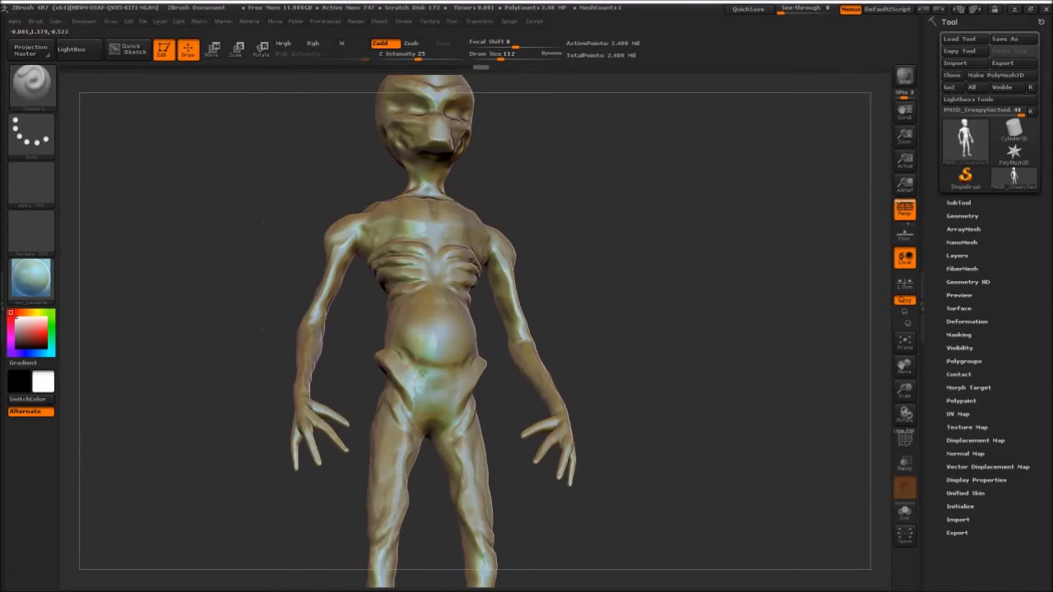
pyautogui.moveTo(432, 368)
pyautogui.mouseDown()
pyautogui.moveTo(609, 305)
pyautogui.moveTo(591, 235)
pyautogui.mouseUp()
# Build wrinkled folds into the lower belly with the Clay brush.
pyautogui.press('b')
pyautogui.click(591, 235)
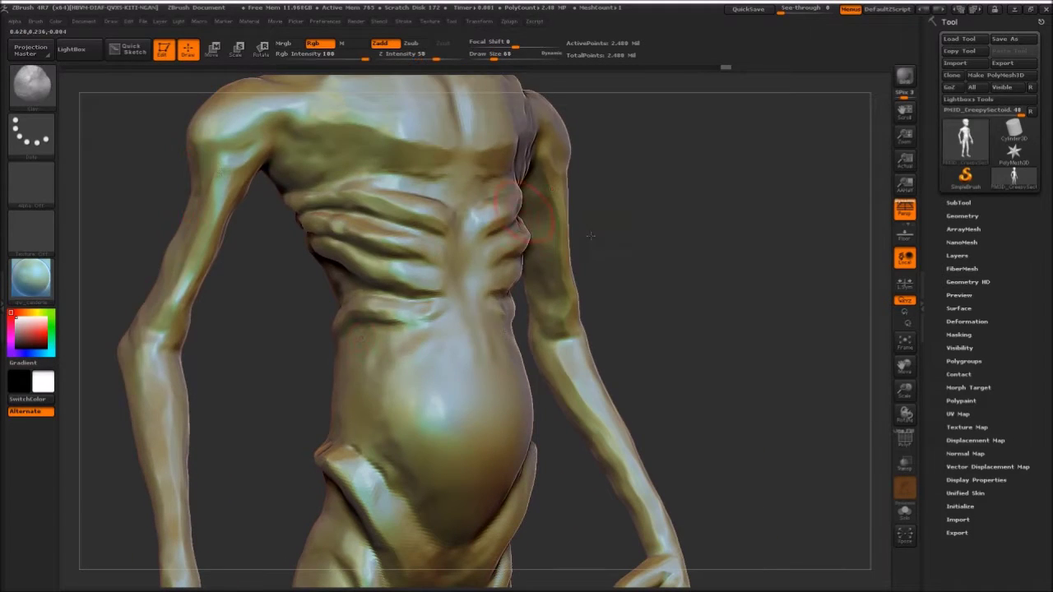
pyautogui.moveTo(387, 346); pyautogui.dragTo(365, 362)
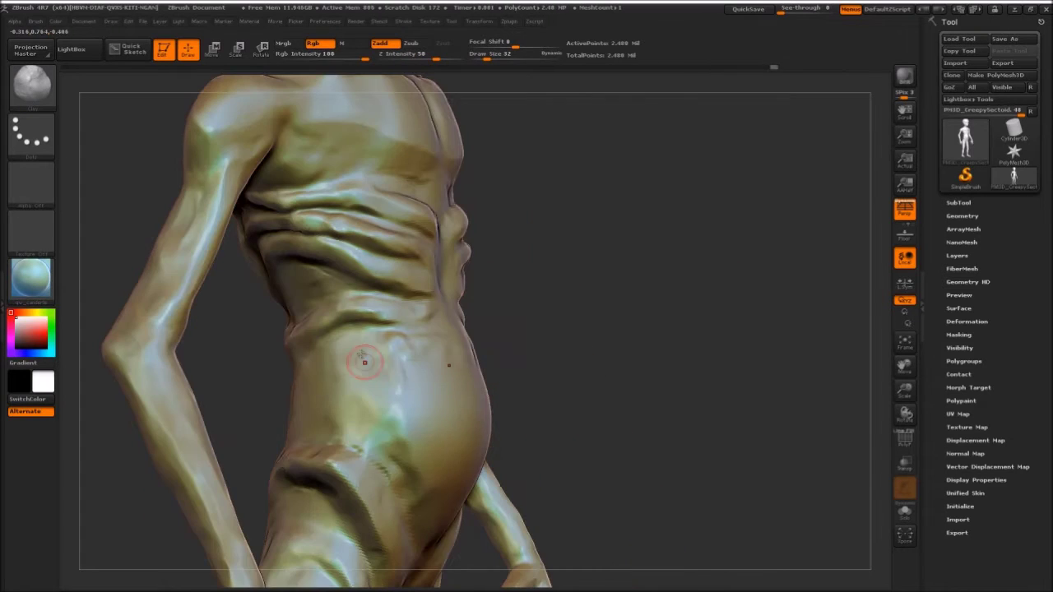
pyautogui.moveTo(387, 463); pyautogui.dragTo(388, 380)
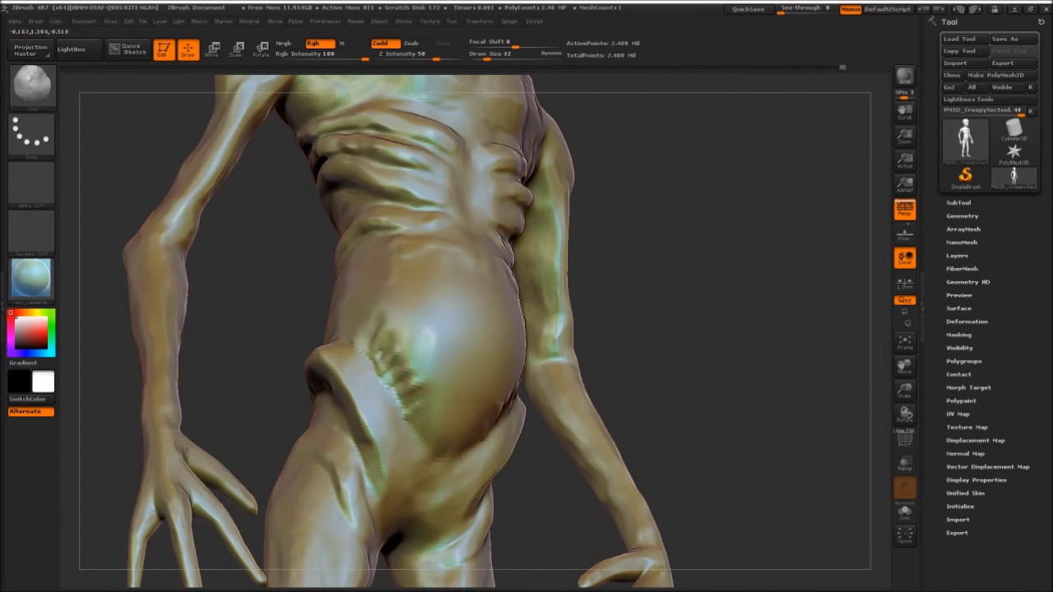
pyautogui.moveTo(441, 436)
pyautogui.mouseDown()
pyautogui.moveTo(471, 263)
pyautogui.moveTo(591, 276)
pyautogui.moveTo(543, 263)
pyautogui.moveTo(505, 228)
pyautogui.moveTo(561, 287)
pyautogui.mouseUp()
# Cut sharp creases across the abdomen with DamStandard set to Zsub.
pyautogui.press('b')
pyautogui.press('d')
pyautogui.press('s')
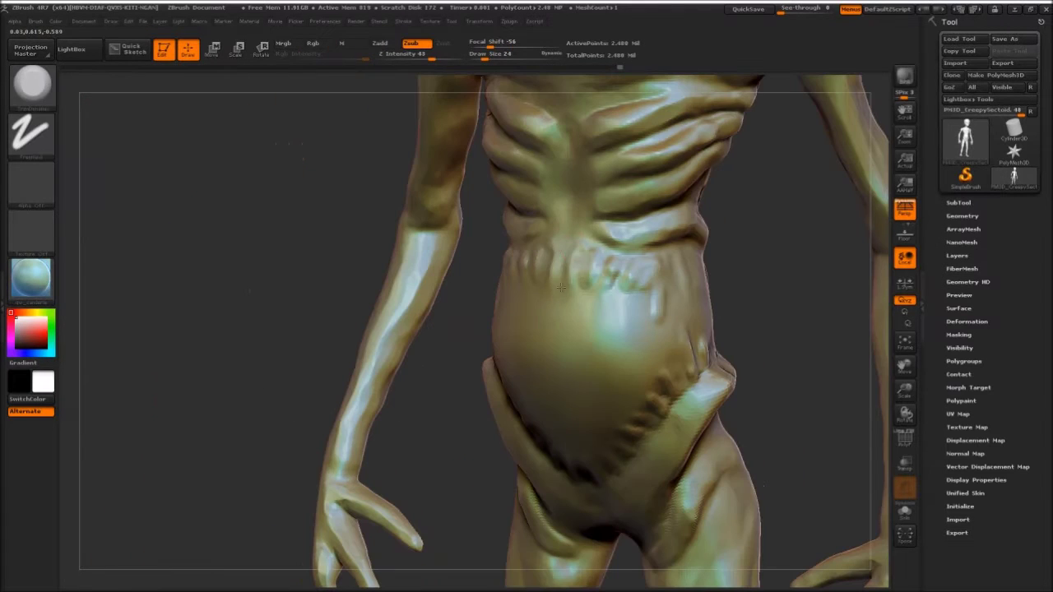
pyautogui.moveTo(650, 324)
pyautogui.mouseDown()
pyautogui.moveTo(683, 363)
pyautogui.moveTo(612, 436)
pyautogui.mouseUp()
pyautogui.moveTo(767, 334); pyautogui.dragTo(503, 359)
pyautogui.moveTo(686, 294)
pyautogui.mouseDown()
pyautogui.moveTo(695, 247)
pyautogui.moveTo(735, 380)
pyautogui.moveTo(735, 278)
pyautogui.mouseUp()
# Carve fine scratched striations across the chest with a new detail brush.
pyautogui.press('b')
pyautogui.click(216, 194)
pyautogui.moveTo(494, 205); pyautogui.dragTo(346, 338)
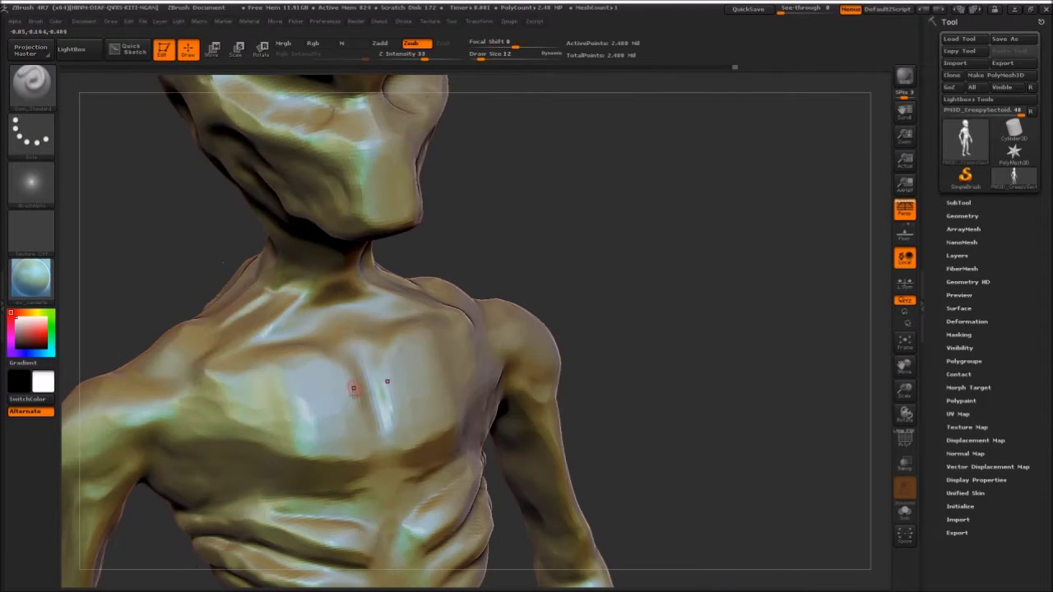
pyautogui.moveTo(353, 426)
pyautogui.mouseDown()
pyautogui.moveTo(416, 436)
pyautogui.moveTo(378, 428)
pyautogui.moveTo(325, 450)
pyautogui.mouseUp()
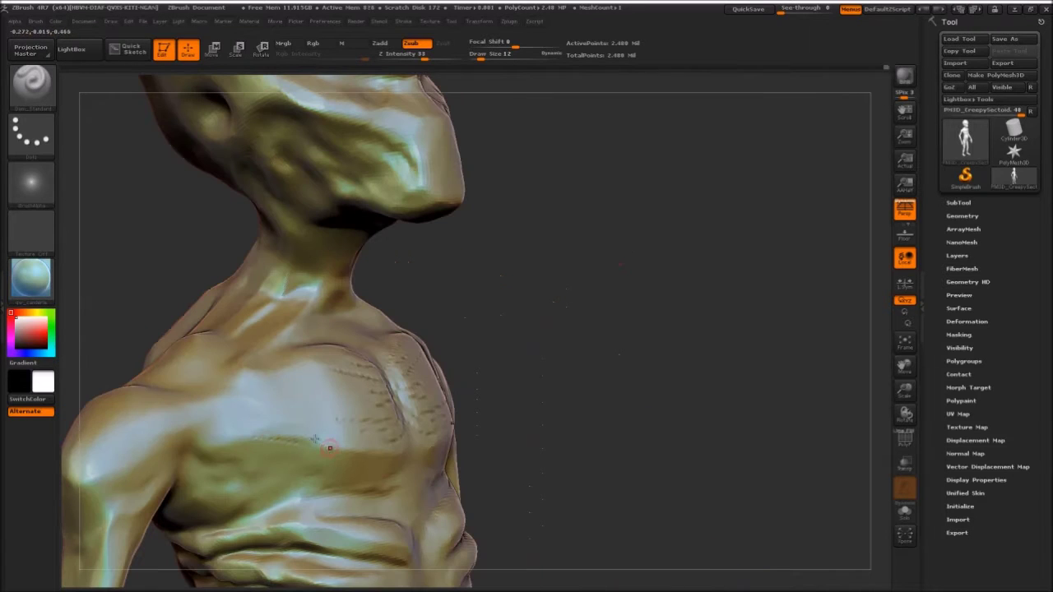
pyautogui.moveTo(200, 427)
pyautogui.mouseDown()
pyautogui.moveTo(526, 282)
pyautogui.moveTo(626, 305)
pyautogui.moveTo(256, 352)
pyautogui.moveTo(285, 251)
pyautogui.mouseUp()
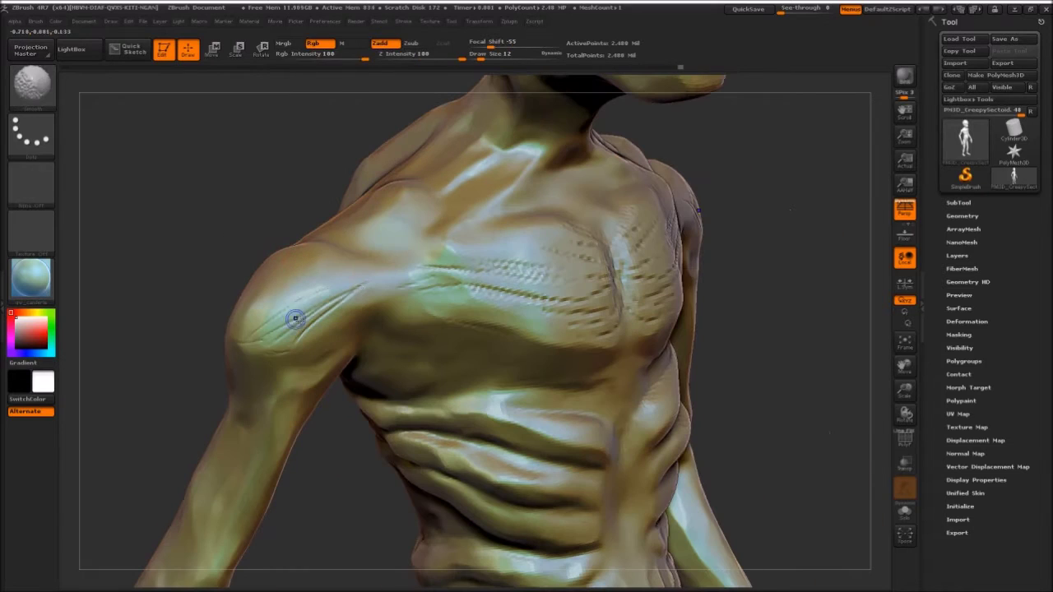
# Smooth the grooves off the shoulder and raise veins along the forearm.
pyautogui.moveTo(329, 313)
pyautogui.keyDown('shift'); pyautogui.mouseDown()
pyautogui.moveTo(181, 348)
pyautogui.moveTo(290, 269)
pyautogui.mouseUp(); pyautogui.keyUp('shift')
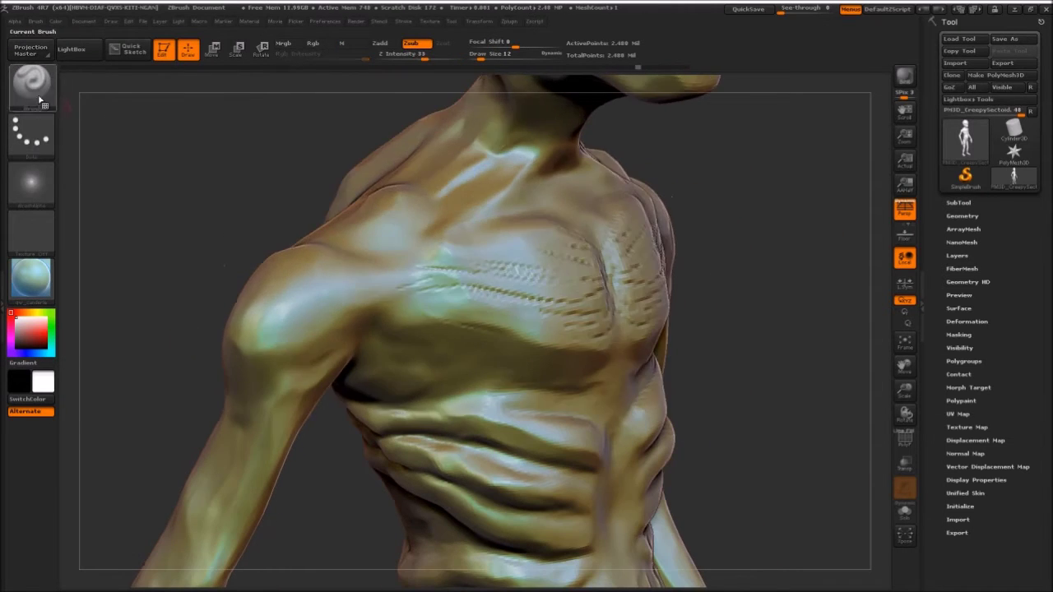
pyautogui.moveTo(148, 485); pyautogui.dragTo(494, 461)
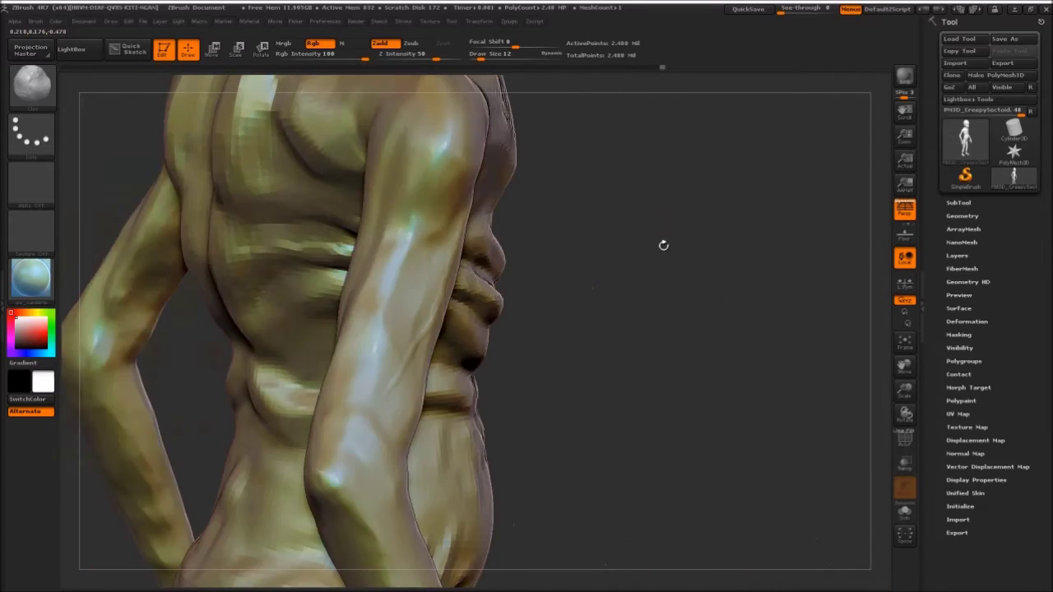
pyautogui.moveTo(663, 242)
pyautogui.mouseDown()
pyautogui.moveTo(343, 312)
pyautogui.moveTo(353, 305)
pyautogui.mouseUp()
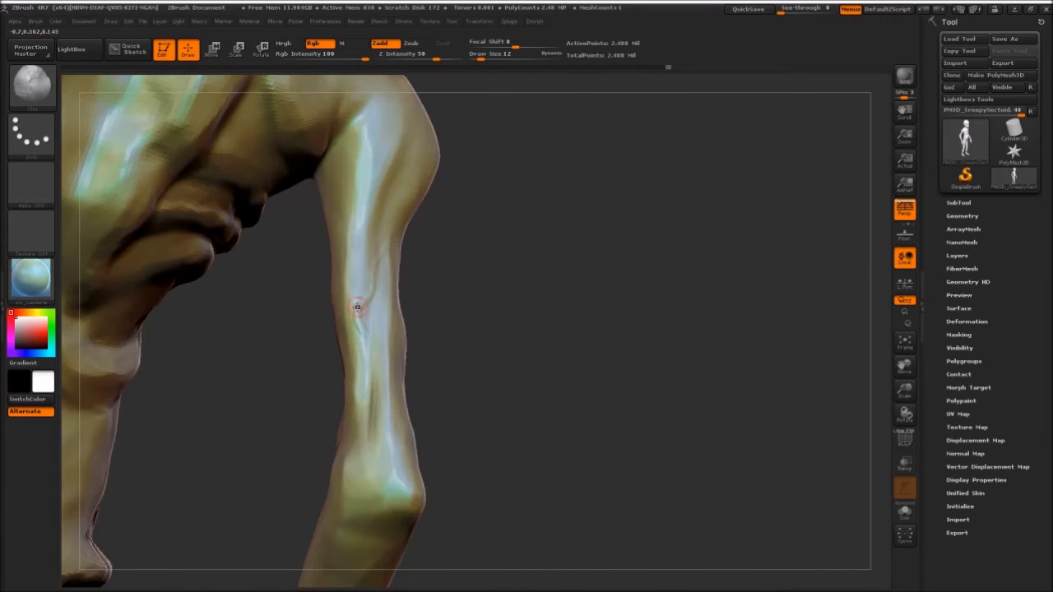
pyautogui.moveTo(506, 310)
pyautogui.mouseDown()
pyautogui.moveTo(311, 392)
pyautogui.moveTo(285, 429)
pyautogui.moveTo(358, 431)
pyautogui.moveTo(382, 399)
pyautogui.moveTo(440, 421)
pyautogui.mouseUp()
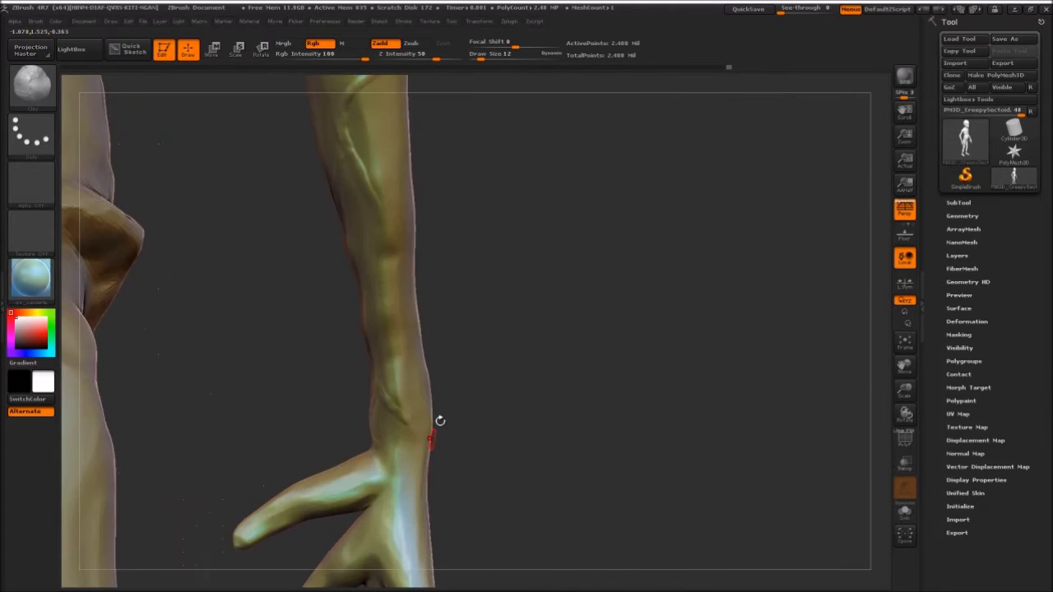
pyautogui.moveTo(474, 354); pyautogui.dragTo(413, 238)
pyautogui.moveTo(379, 384)
pyautogui.mouseDown()
pyautogui.moveTo(536, 297)
pyautogui.moveTo(351, 239)
pyautogui.moveTo(489, 188)
pyautogui.moveTo(437, 283)
pyautogui.moveTo(377, 282)
pyautogui.moveTo(410, 232)
pyautogui.mouseUp()
# Smooth the shoulder and neck surface.
pyautogui.moveTo(475, 148); pyautogui.dragTo(546, 235)
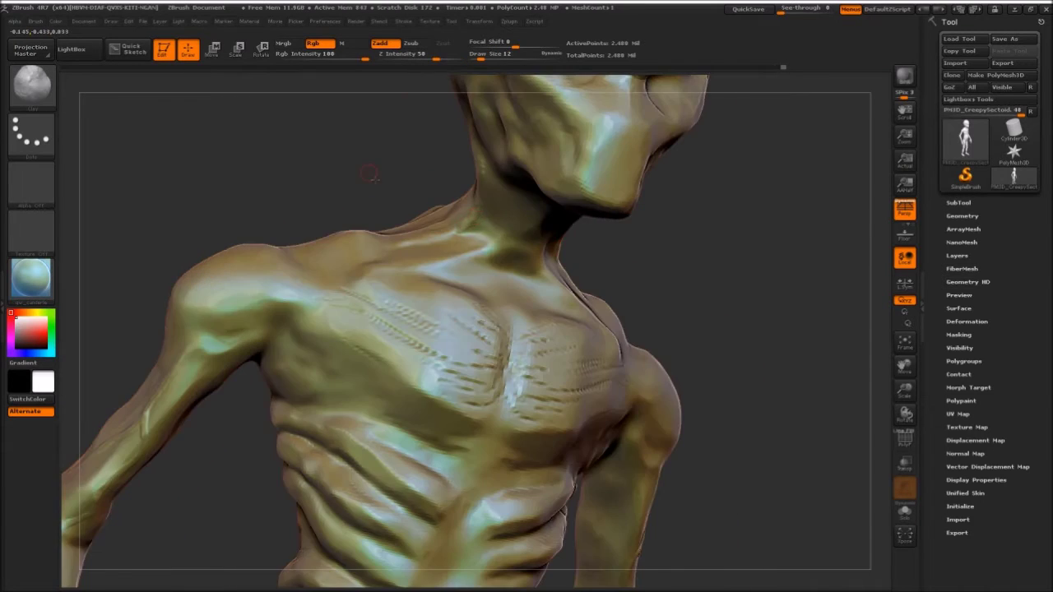
pyautogui.moveTo(369, 170); pyautogui.dragTo(671, 380)
pyautogui.moveTo(354, 262)
pyautogui.mouseDown()
pyautogui.moveTo(338, 293)
pyautogui.moveTo(271, 311)
pyautogui.mouseUp()
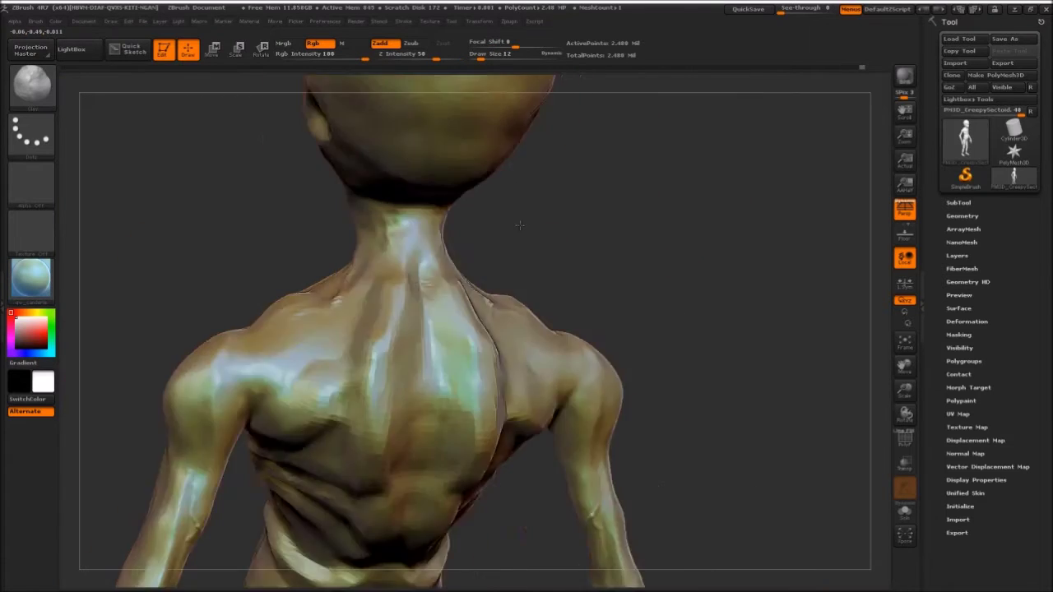
pyautogui.moveTo(772, 185); pyautogui.dragTo(510, 27)
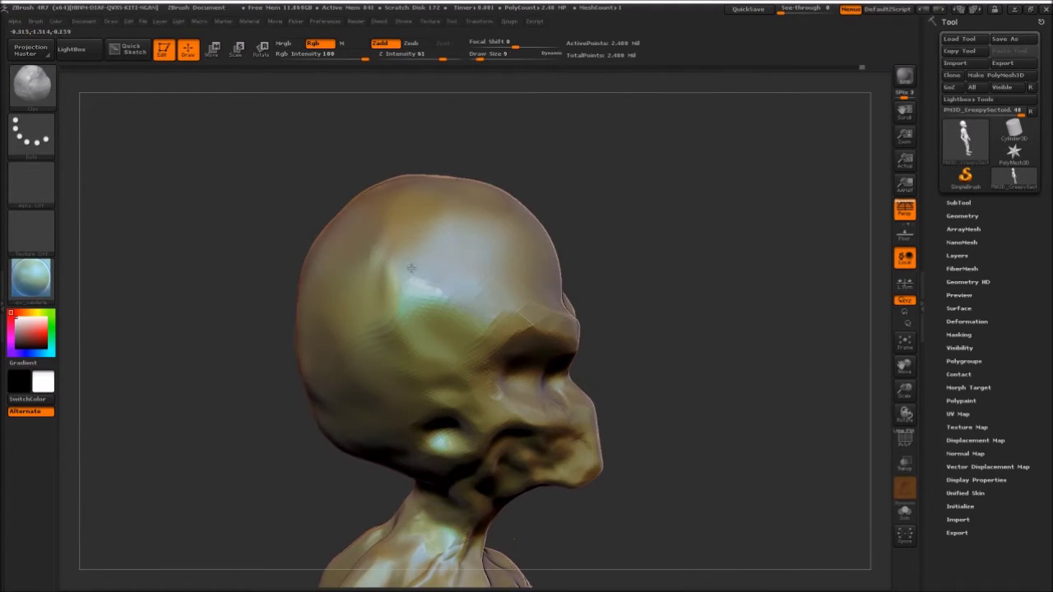
# Add thin vein-like ridges across the back of the skull.
pyautogui.moveTo(474, 294); pyautogui.dragTo(443, 268)
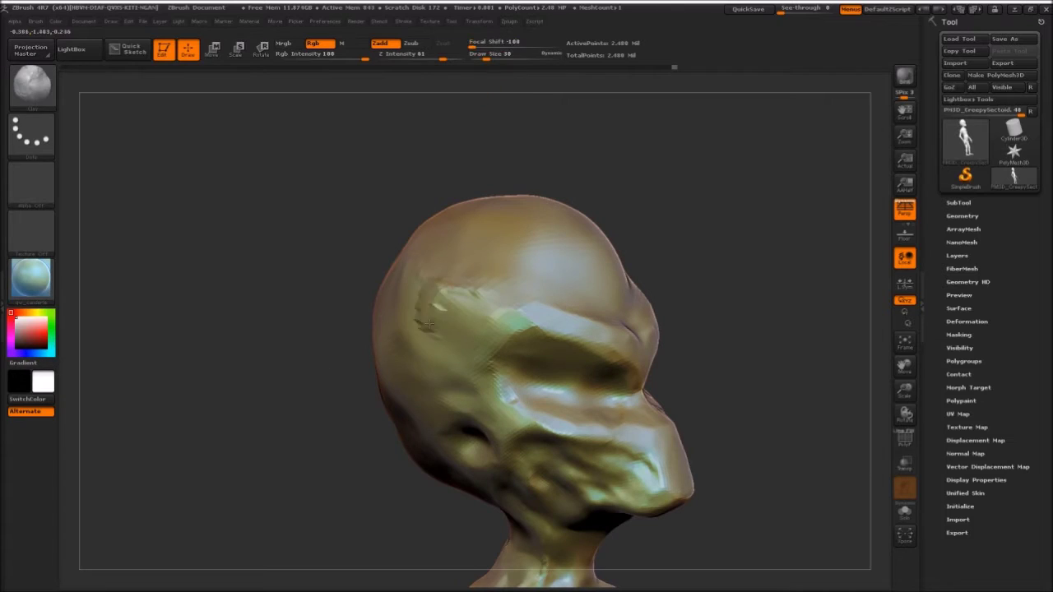
pyautogui.moveTo(576, 239); pyautogui.dragTo(653, 223)
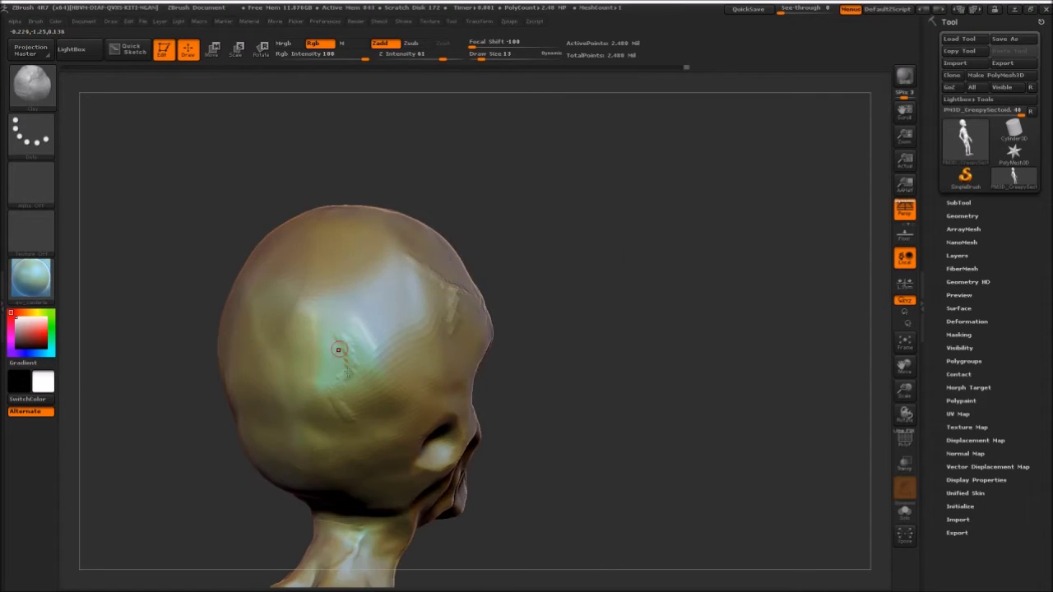
pyautogui.moveTo(555, 232); pyautogui.dragTo(353, 370)
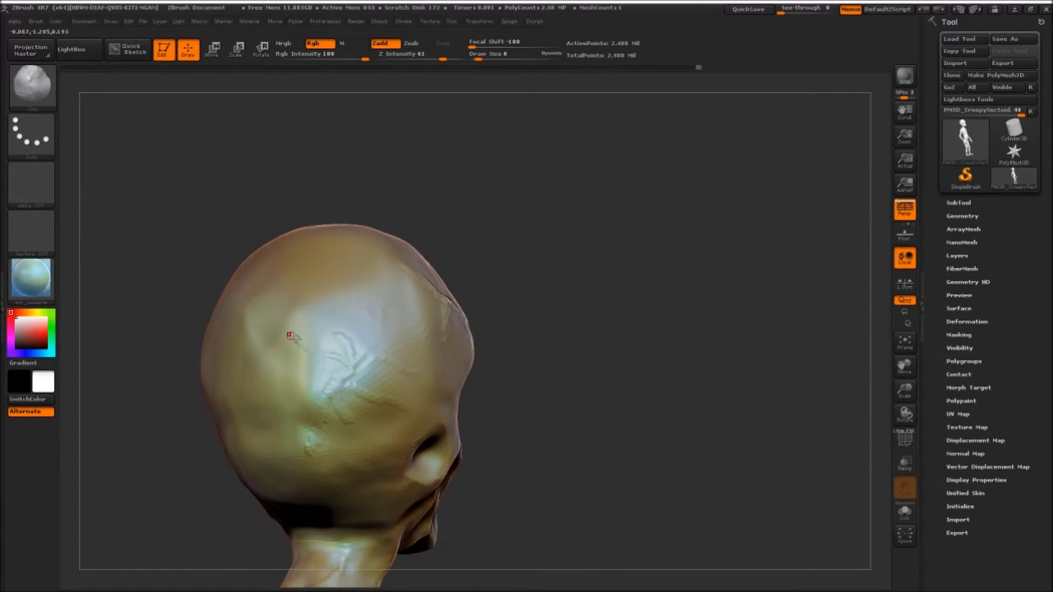
pyautogui.moveTo(337, 266)
pyautogui.mouseDown()
pyautogui.moveTo(635, 232)
pyautogui.moveTo(735, 244)
pyautogui.moveTo(612, 279)
pyautogui.moveTo(699, 353)
pyautogui.mouseUp()
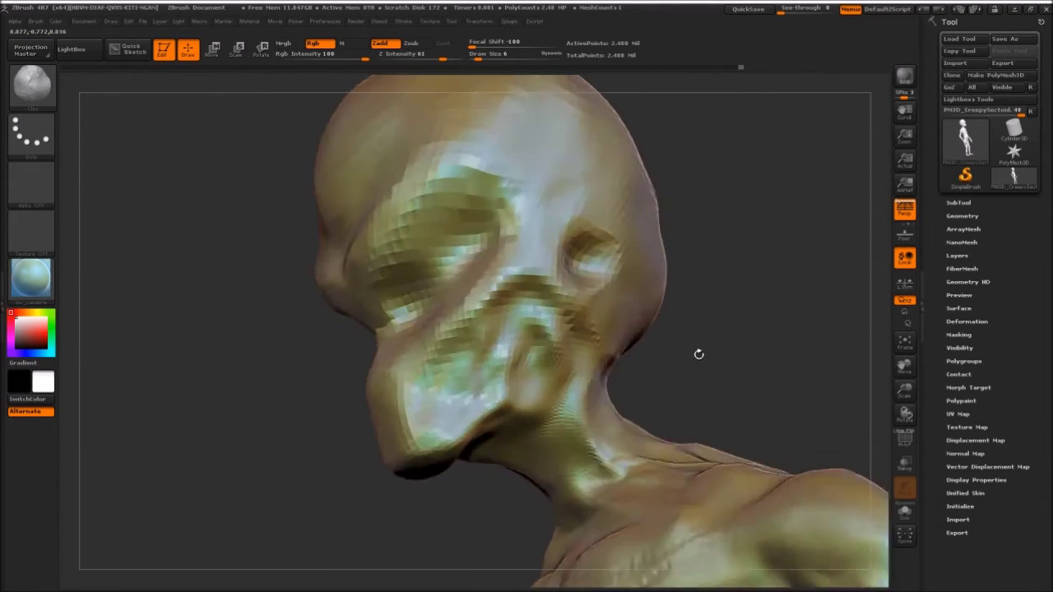
# Flatten the brow, eye and jaw into sharper planes with an enlarged trim brush.
pyautogui.press('b')
pyautogui.click(770, 271)
pyautogui.moveTo(480, 54); pyautogui.dragTo(488, 54)
pyautogui.press('space')
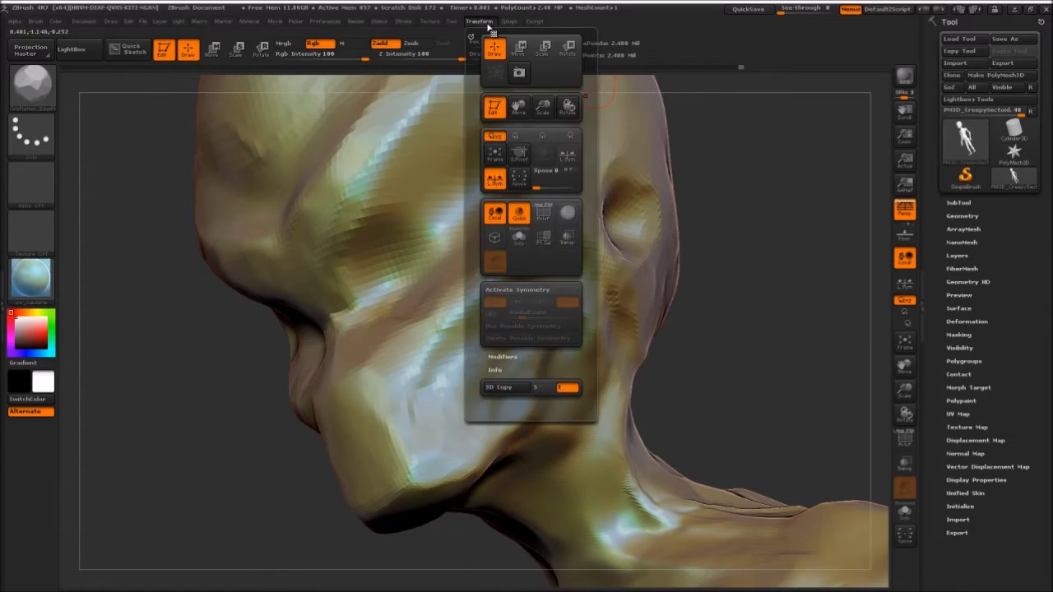
pyautogui.moveTo(823, 165); pyautogui.dragTo(429, 234)
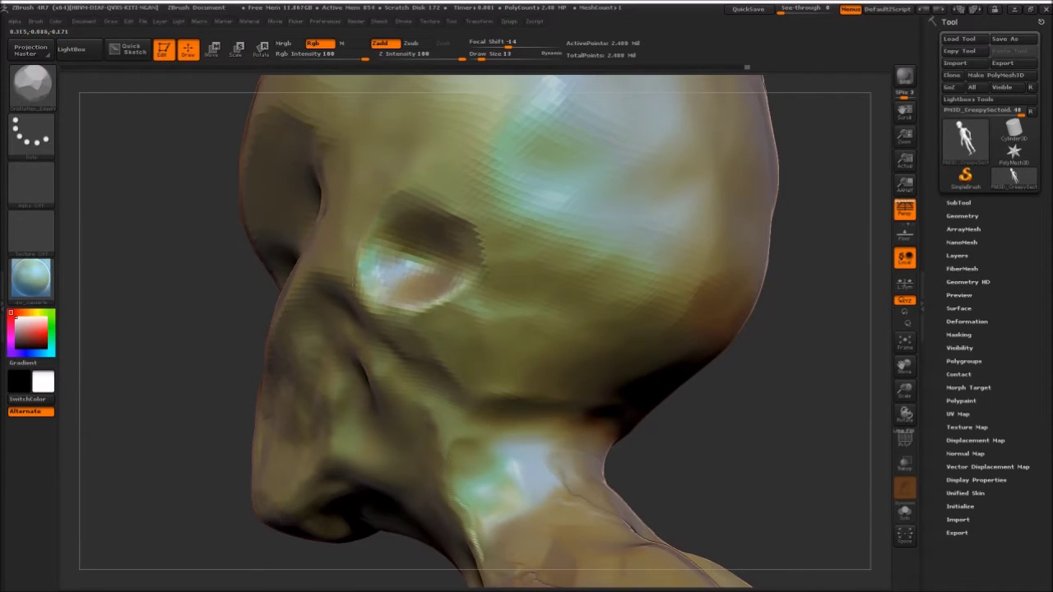
pyautogui.moveTo(823, 271); pyautogui.dragTo(536, 269)
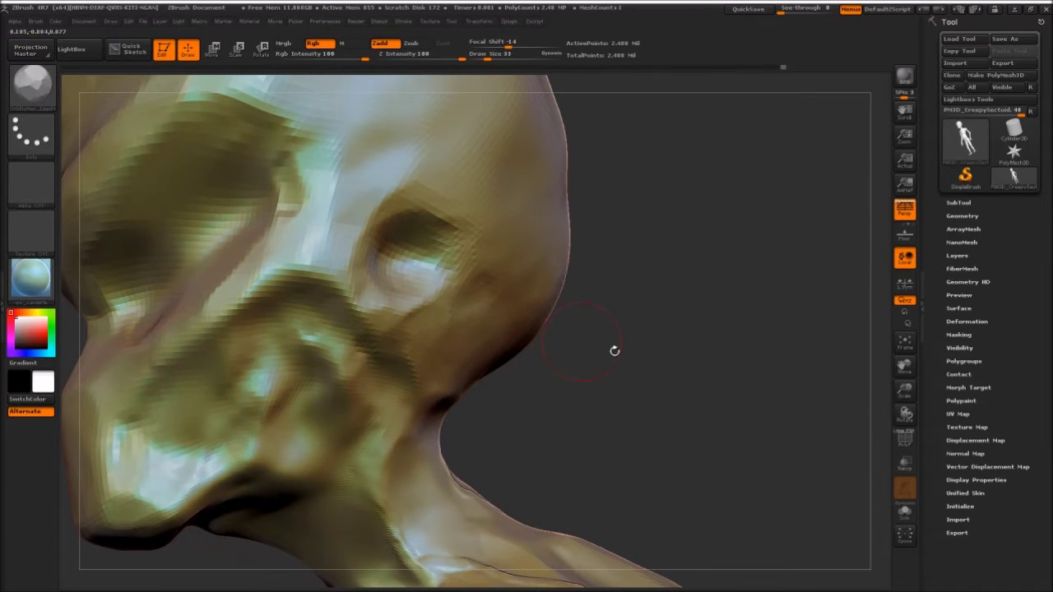
pyautogui.moveTo(614, 351); pyautogui.dragTo(216, 337)
pyautogui.moveTo(439, 268)
pyautogui.mouseDown()
pyautogui.moveTo(142, 353)
pyautogui.moveTo(316, 262)
pyautogui.mouseUp()
# Orbit past the head profile and neck to a close rear view of the upper back.
pyautogui.moveTo(281, 181); pyautogui.dragTo(320, 298)
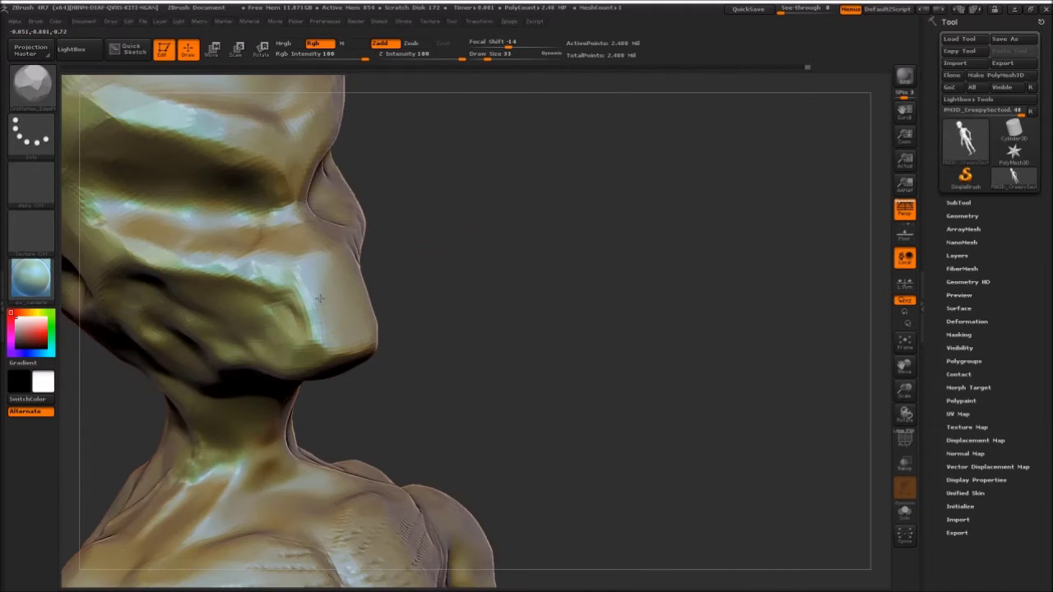
pyautogui.moveTo(431, 237)
pyautogui.mouseDown()
pyautogui.moveTo(336, 359)
pyautogui.moveTo(500, 414)
pyautogui.mouseUp()
pyautogui.moveTo(250, 353)
pyautogui.mouseDown()
pyautogui.moveTo(333, 260)
pyautogui.moveTo(301, 325)
pyautogui.moveTo(552, 327)
pyautogui.moveTo(401, 378)
pyautogui.mouseUp()
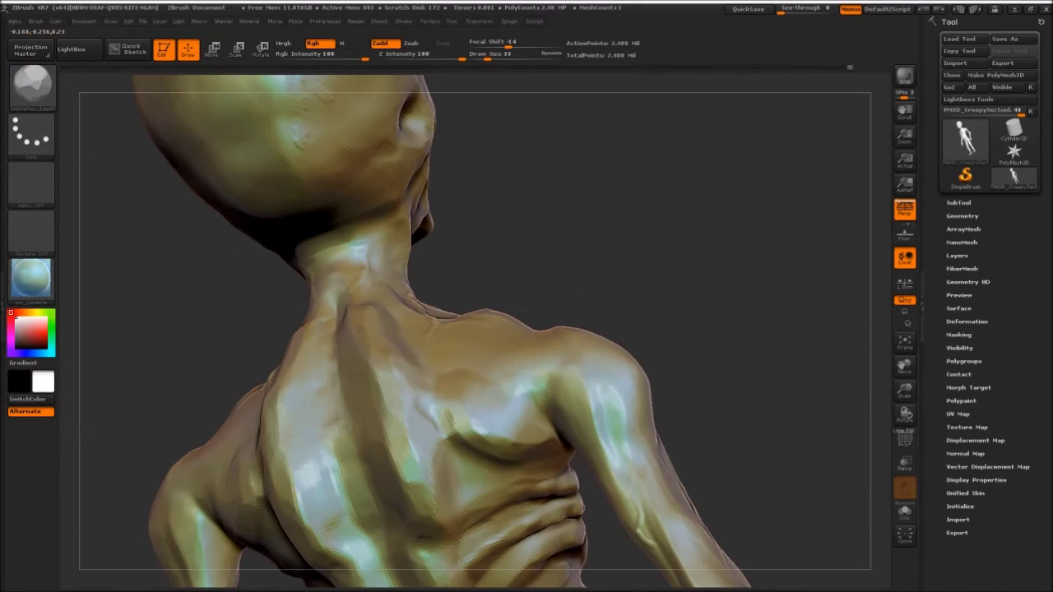
pyautogui.moveTo(376, 336); pyautogui.dragTo(449, 216)
pyautogui.moveTo(254, 481)
pyautogui.mouseDown()
pyautogui.moveTo(644, 282)
pyautogui.moveTo(383, 299)
pyautogui.moveTo(689, 261)
pyautogui.moveTo(414, 313)
pyautogui.moveTo(512, 301)
pyautogui.mouseUp()
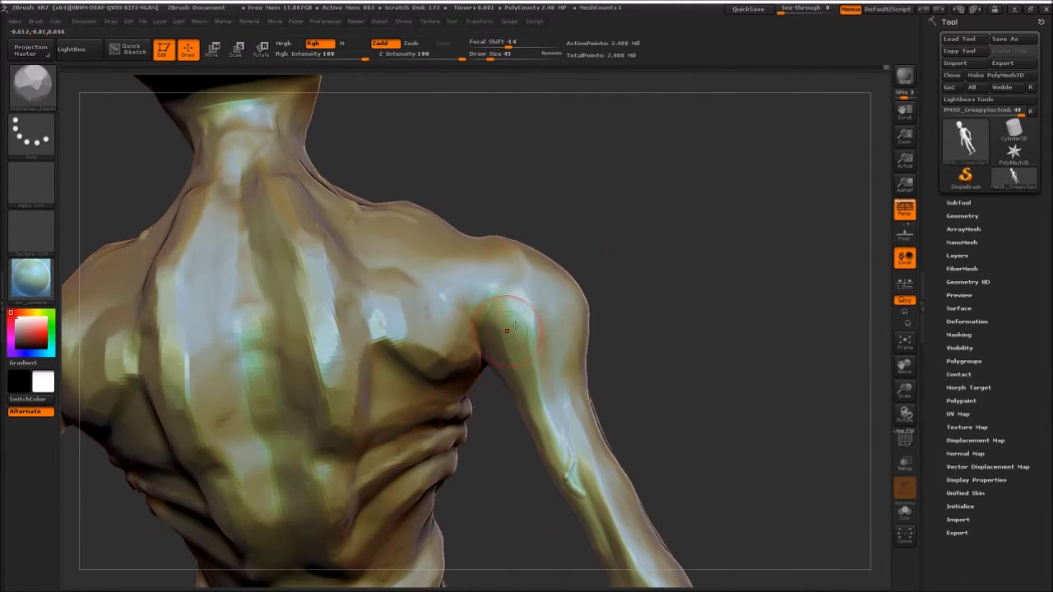
pyautogui.scroll(5, 548, 429)
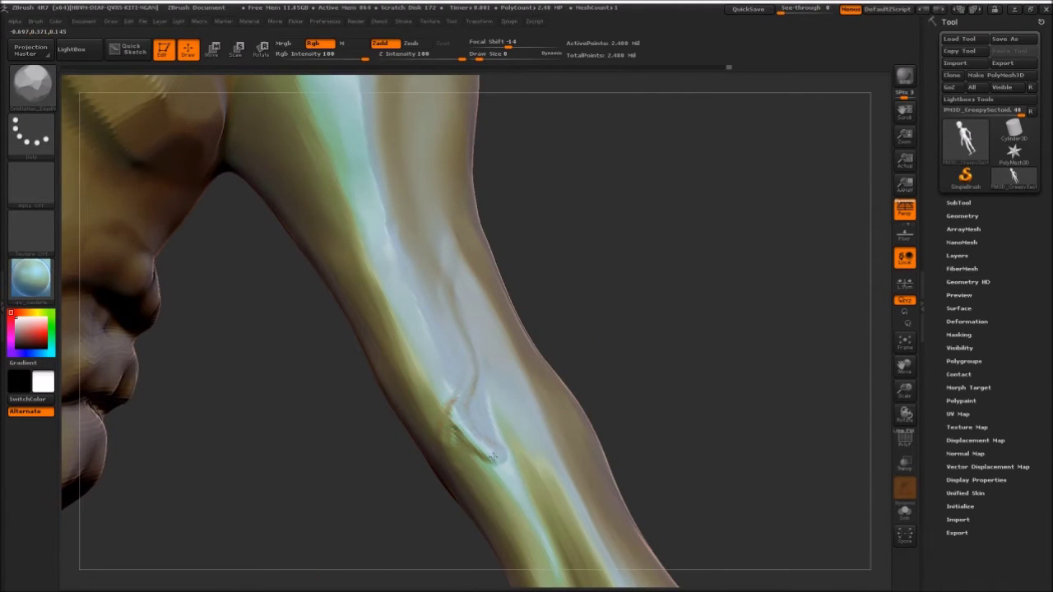
# Raise veins along the forearm with the Standard brush.
pyautogui.moveTo(469, 360); pyautogui.dragTo(287, 200)
pyautogui.press('b')
pyautogui.click(823, 270)
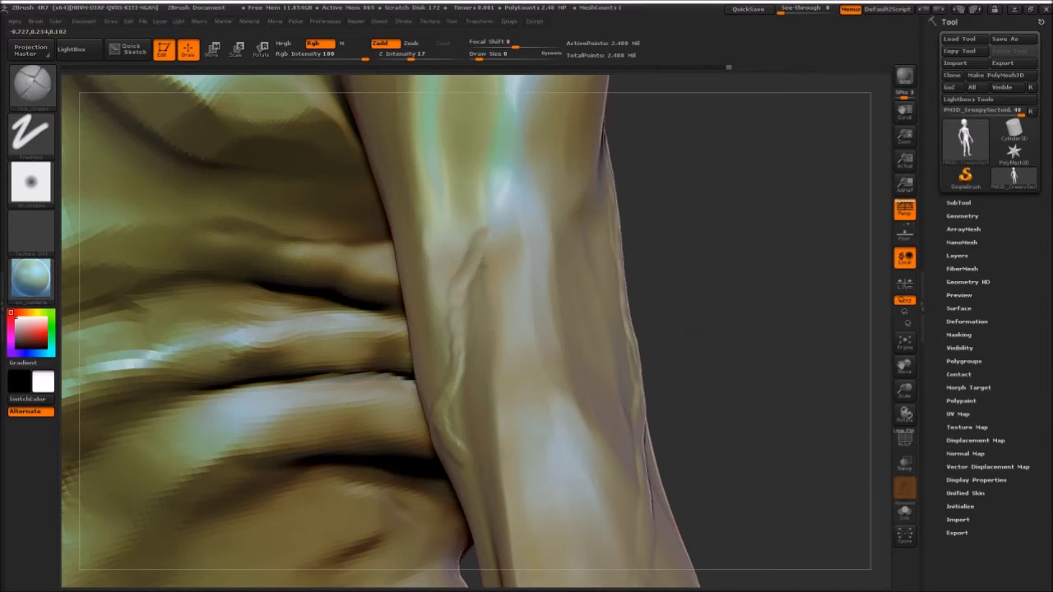
pyautogui.scroll(-3, 445, 298)
pyautogui.moveTo(521, 346)
pyautogui.mouseDown()
pyautogui.moveTo(602, 306)
pyautogui.moveTo(580, 416)
pyautogui.moveTo(272, 200)
pyautogui.mouseUp()
# Deepen the abdomen folds with the ClayBuildup brush.
pyautogui.press('b')
pyautogui.press('c')
pyautogui.press('l')
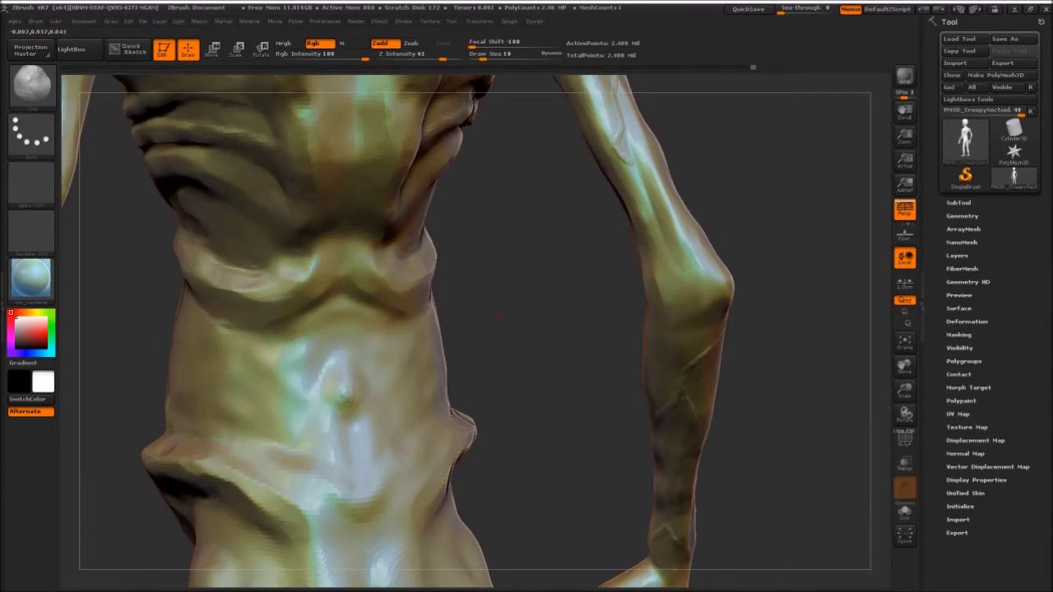
pyautogui.moveTo(501, 316)
pyautogui.mouseDown()
pyautogui.moveTo(373, 452)
pyautogui.moveTo(318, 239)
pyautogui.moveTo(363, 297)
pyautogui.mouseUp()
# Shape rounded spine bumps using OrbFlatten_EdgeProtect and Inflate.
pyautogui.press('b')
pyautogui.press('c')
pyautogui.press('b')
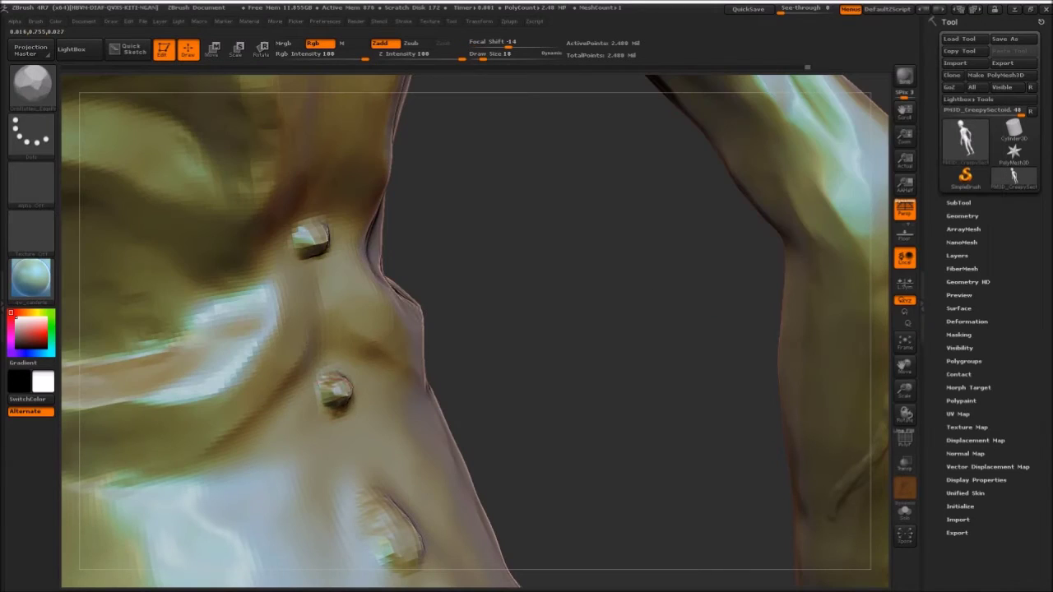
pyautogui.moveTo(457, 370); pyautogui.dragTo(323, 364)
pyautogui.press('b')
pyautogui.press('d')
pyautogui.press('s')
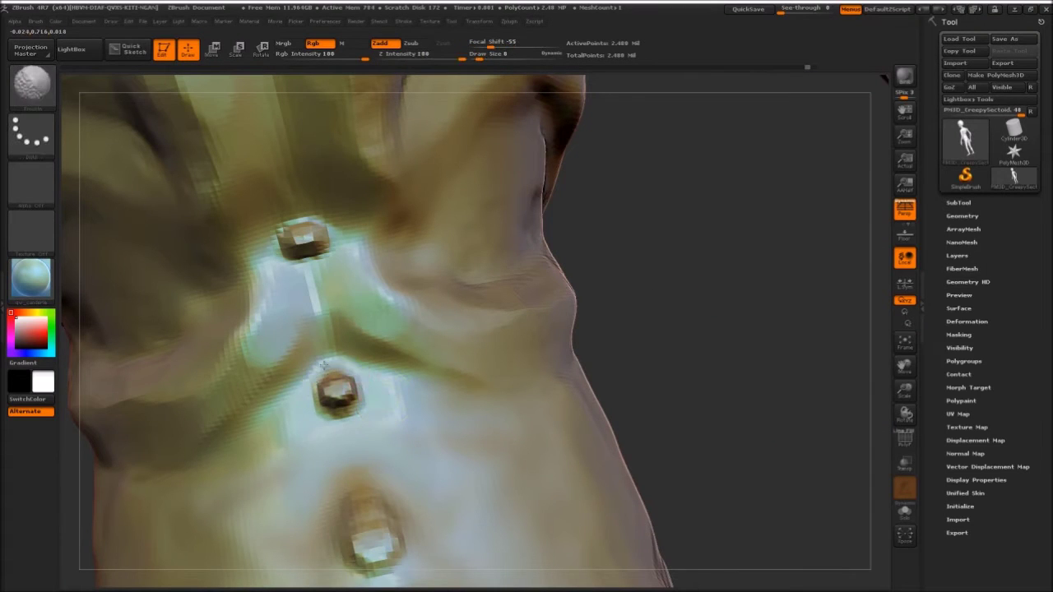
pyautogui.press('f')
pyautogui.moveTo(604, 176)
pyautogui.mouseDown()
pyautogui.moveTo(513, 231)
pyautogui.moveTo(564, 263)
pyautogui.moveTo(441, 268)
pyautogui.mouseUp()
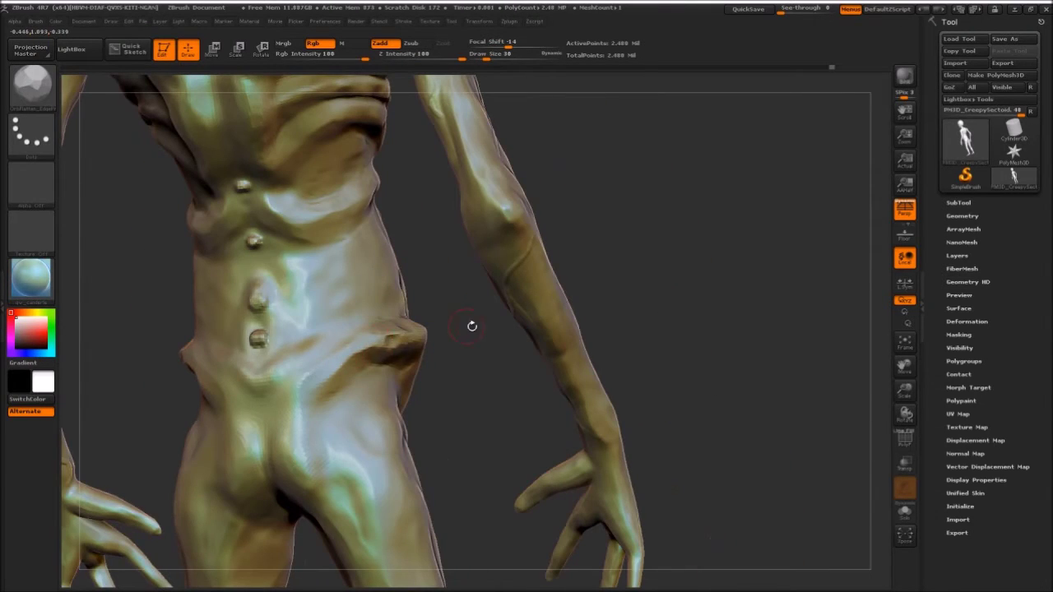
# Pick a detail brush and sculpt deep creases into the first knee.
pyautogui.moveTo(471, 326); pyautogui.dragTo(326, 365)
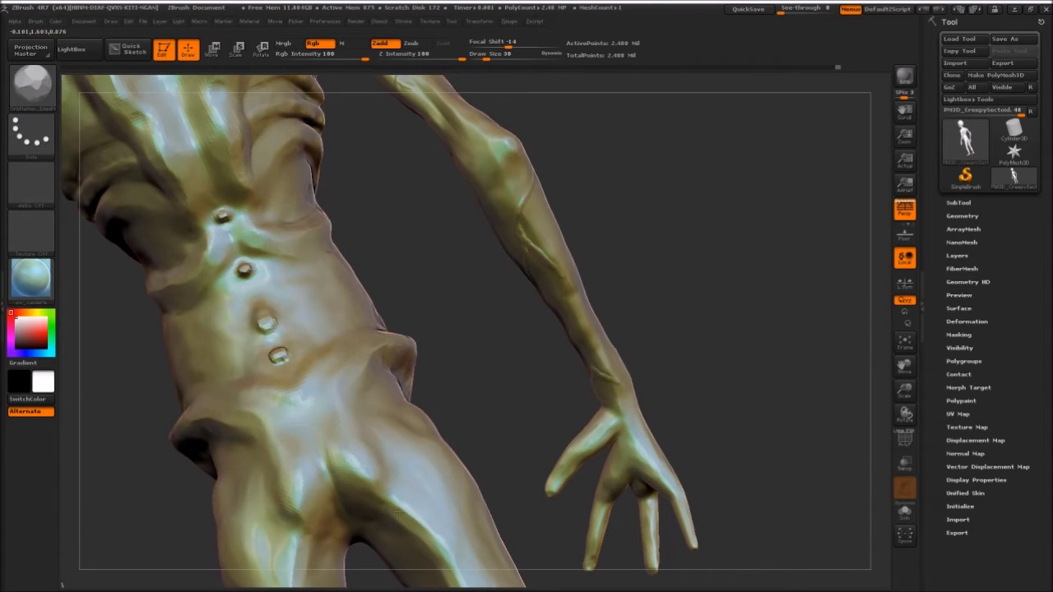
pyautogui.moveTo(370, 497); pyautogui.dragTo(322, 348)
pyautogui.press('b')
pyautogui.click(160, 149)
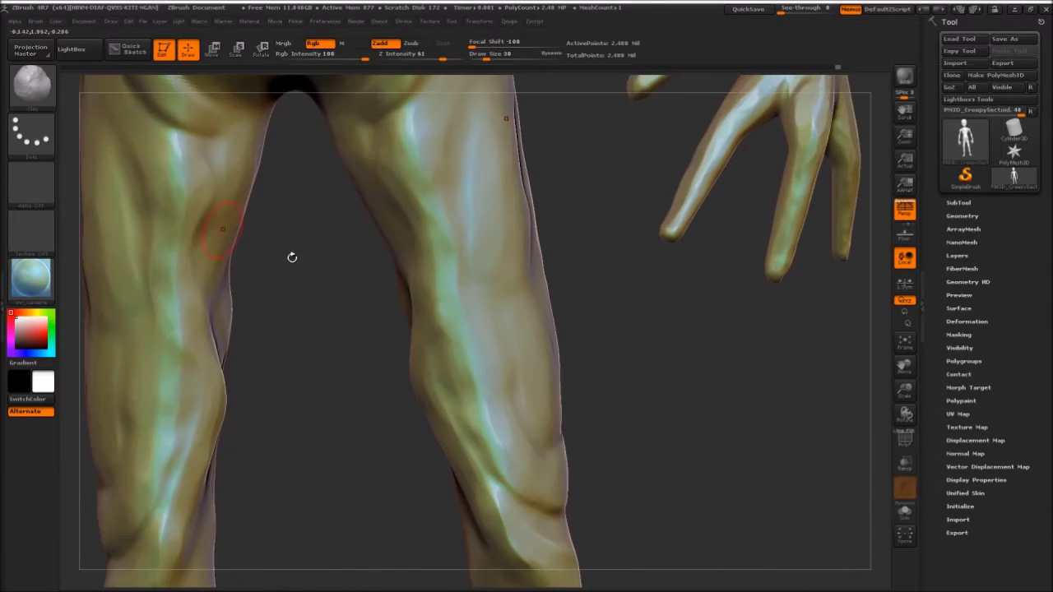
pyautogui.moveTo(469, 395); pyautogui.dragTo(535, 493)
pyautogui.moveTo(782, 329); pyautogui.dragTo(823, 370)
pyautogui.moveTo(560, 494); pyautogui.dragTo(661, 453)
pyautogui.moveTo(741, 452); pyautogui.dragTo(724, 370)
pyautogui.moveTo(625, 444); pyautogui.dragTo(658, 428)
# Add wrinkles to the right knee and finish creasing both knees.
pyautogui.moveTo(741, 412); pyautogui.dragTo(757, 370)
pyautogui.moveTo(658, 444); pyautogui.dragTo(691, 395)
pyautogui.moveTo(823, 411)
pyautogui.mouseDown()
pyautogui.moveTo(790, 426)
pyautogui.moveTo(856, 395)
pyautogui.mouseUp()
pyautogui.moveTo(700, 387); pyautogui.dragTo(732, 346)
pyautogui.moveTo(856, 412); pyautogui.dragTo(872, 353)
pyautogui.moveTo(749, 452)
pyautogui.mouseDown()
pyautogui.moveTo(738, 385)
pyautogui.moveTo(708, 444)
pyautogui.mouseUp()
pyautogui.moveTo(535, 329); pyautogui.dragTo(577, 247)
pyautogui.moveTo(683, 370); pyautogui.dragTo(700, 445)
pyautogui.moveTo(461, 329)
pyautogui.mouseDown()
pyautogui.moveTo(634, 410)
pyautogui.moveTo(683, 412)
pyautogui.moveTo(790, 228)
pyautogui.moveTo(587, 234)
pyautogui.moveTo(603, 264)
pyautogui.moveTo(619, 385)
pyautogui.moveTo(616, 212)
pyautogui.moveTo(766, 205)
pyautogui.moveTo(576, 202)
pyautogui.moveTo(634, 219)
pyautogui.mouseUp()
# Draw veins down both thighs with a vein brush and smooth the harsh knee wrinkle.
pyautogui.press('b')
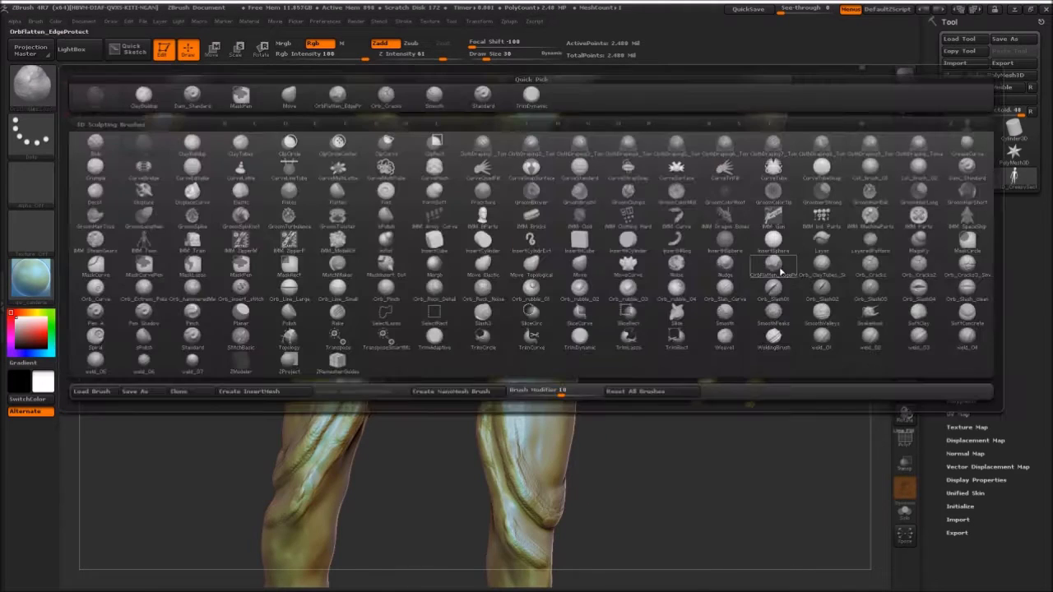
pyautogui.click(782, 272)
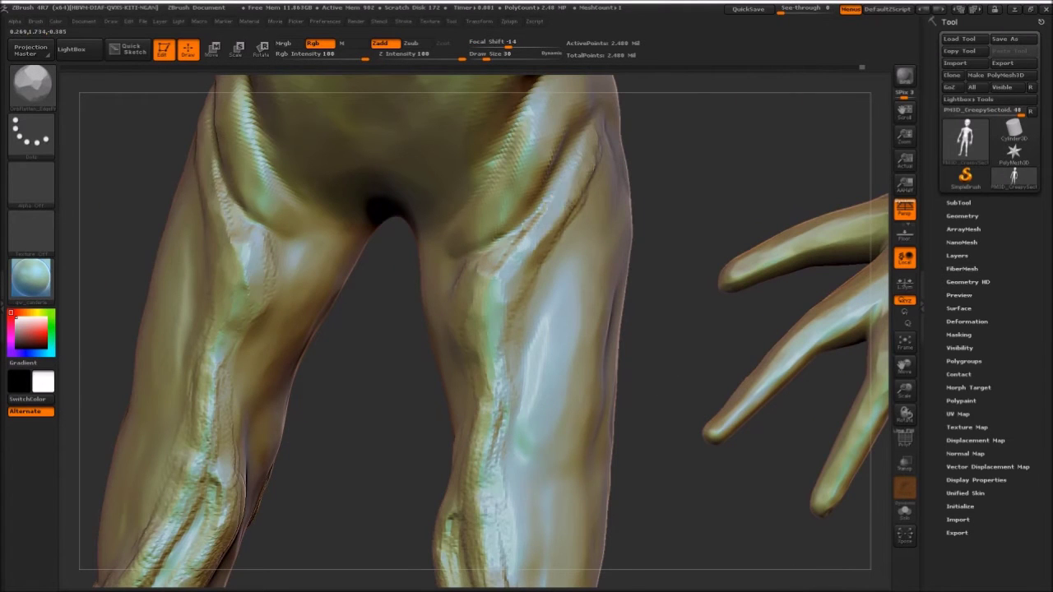
pyautogui.moveTo(675, 197); pyautogui.dragTo(520, 198)
pyautogui.moveTo(564, 125); pyautogui.dragTo(503, 247)
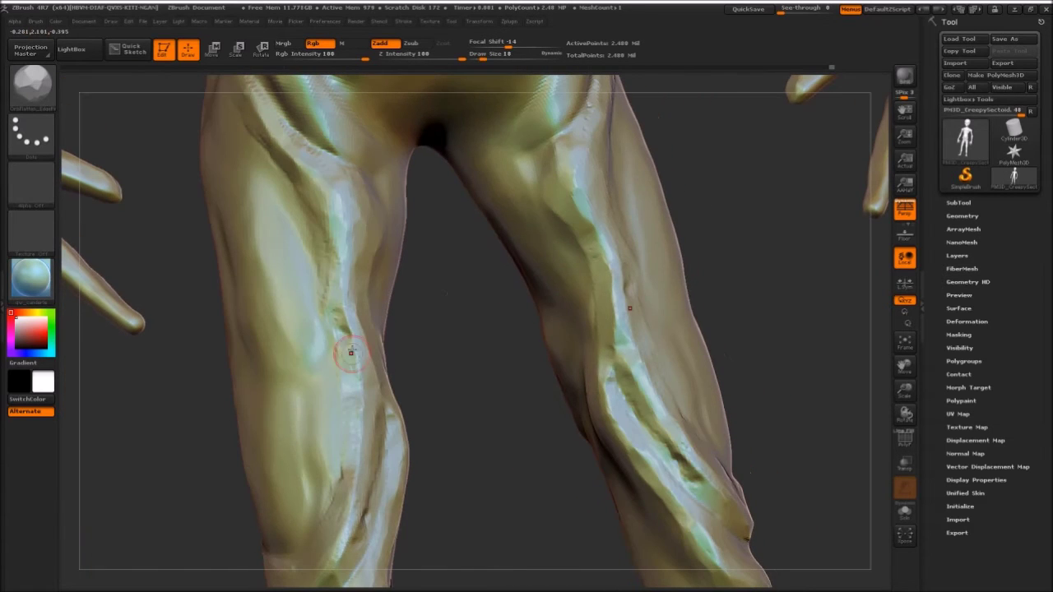
pyautogui.keyDown('shift'); pyautogui.moveTo(350, 352); pyautogui.dragTo(345, 494); pyautogui.keyUp('shift')
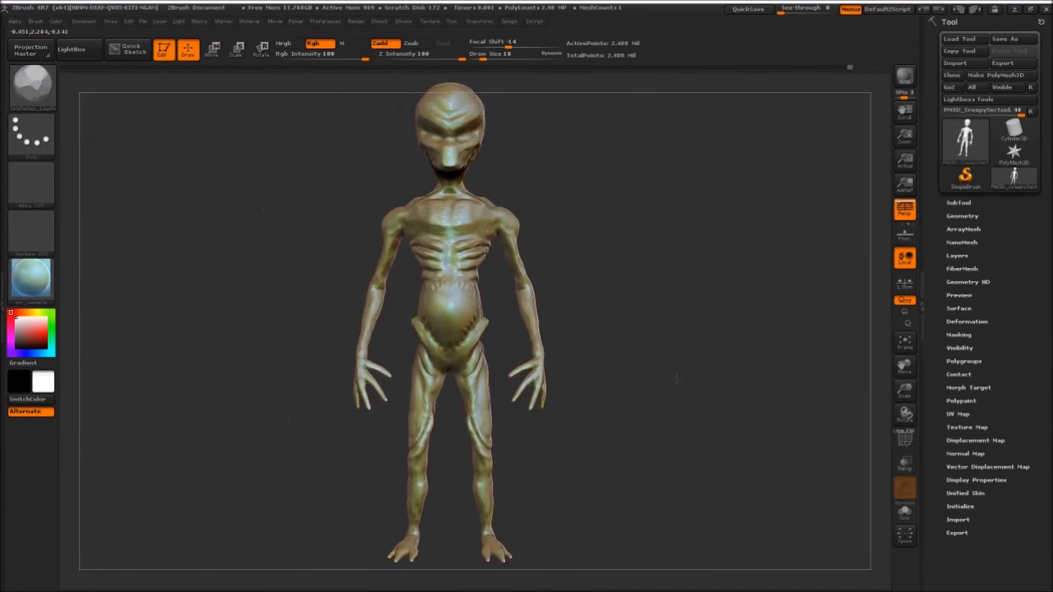
# Add and soften vertebra bumps from neck to lower spine with Clay and Smooth.
pyautogui.moveTo(642, 348); pyautogui.dragTo(643, 260)
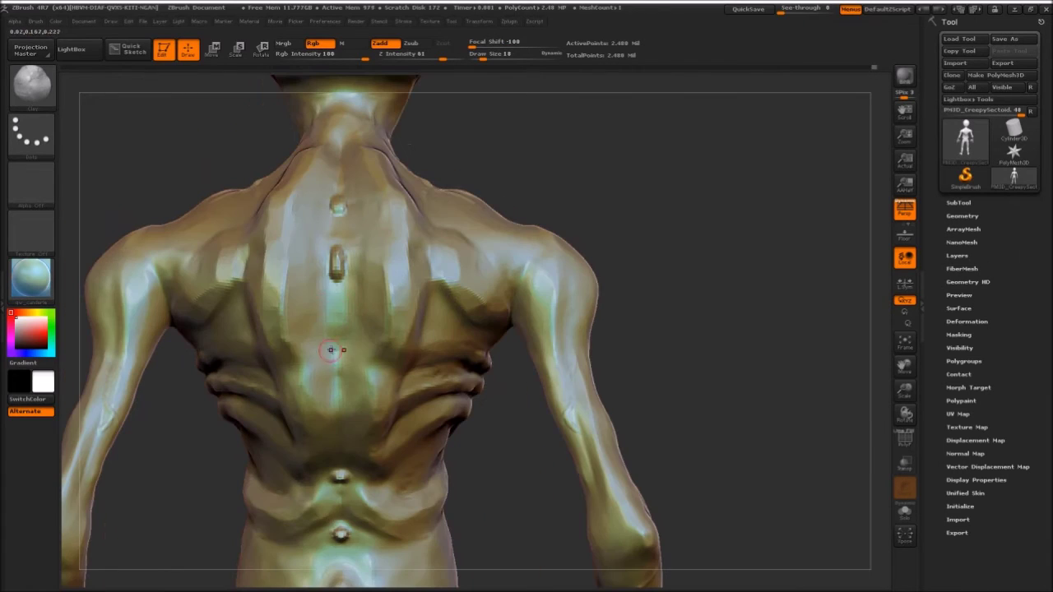
pyautogui.moveTo(447, 385); pyautogui.dragTo(318, 349)
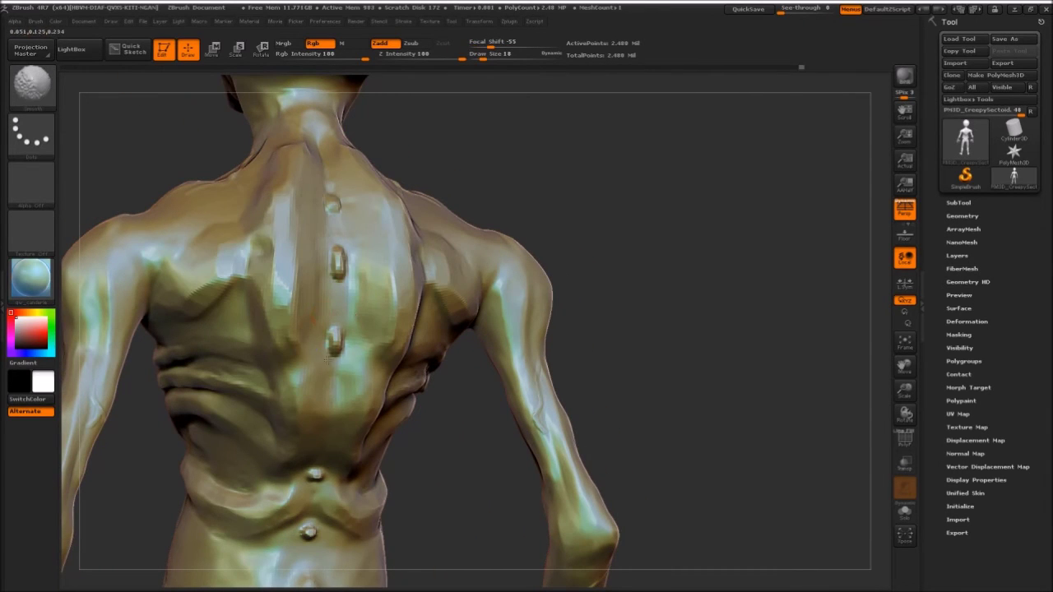
pyautogui.moveTo(444, 486); pyautogui.dragTo(442, 311)
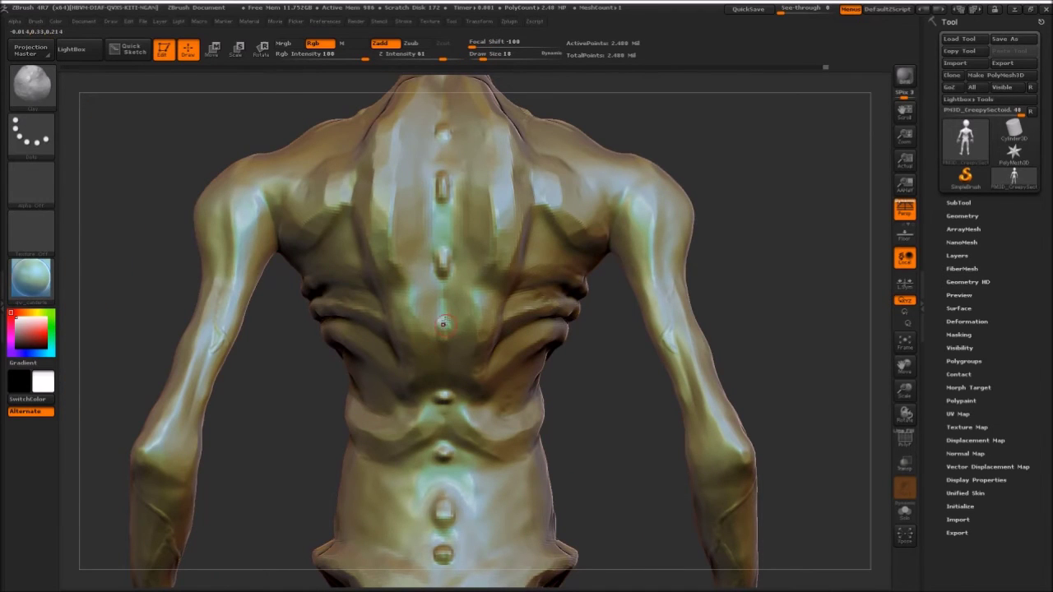
pyautogui.moveTo(443, 325)
pyautogui.mouseDown()
pyautogui.moveTo(537, 447)
pyautogui.moveTo(468, 350)
pyautogui.moveTo(523, 274)
pyautogui.mouseUp()
pyautogui.moveTo(471, 339)
pyautogui.mouseDown()
pyautogui.moveTo(532, 327)
pyautogui.moveTo(499, 252)
pyautogui.mouseUp()
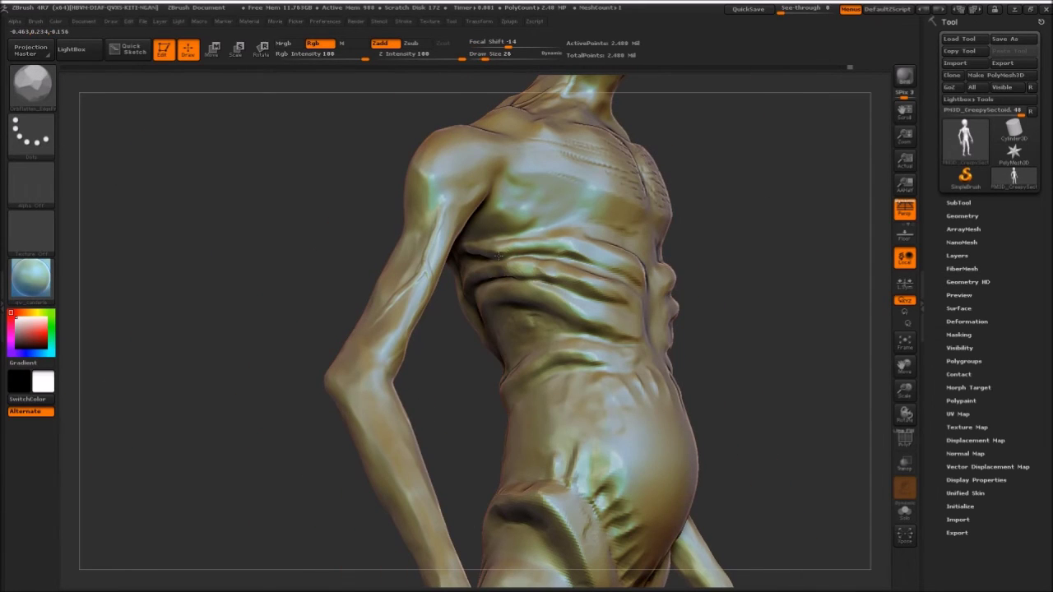
# Sculpt collarbones, sternum and pectorals with OrbFlatten, checking from several angles.
pyautogui.moveTo(570, 280)
pyautogui.mouseDown()
pyautogui.moveTo(619, 262)
pyautogui.moveTo(504, 258)
pyautogui.moveTo(523, 249)
pyautogui.mouseUp()
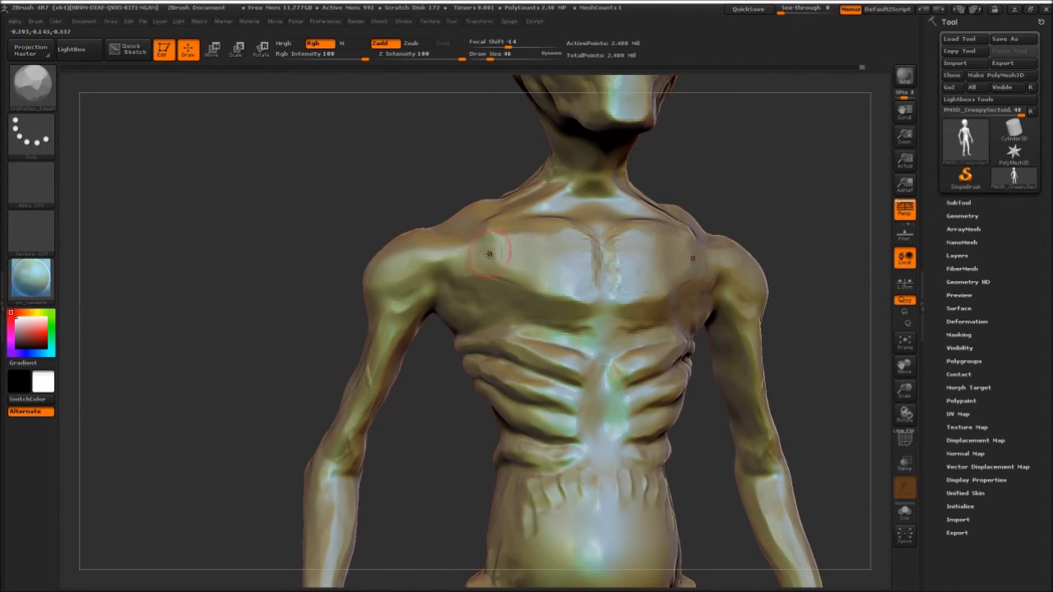
pyautogui.moveTo(590, 301); pyautogui.dragTo(574, 227)
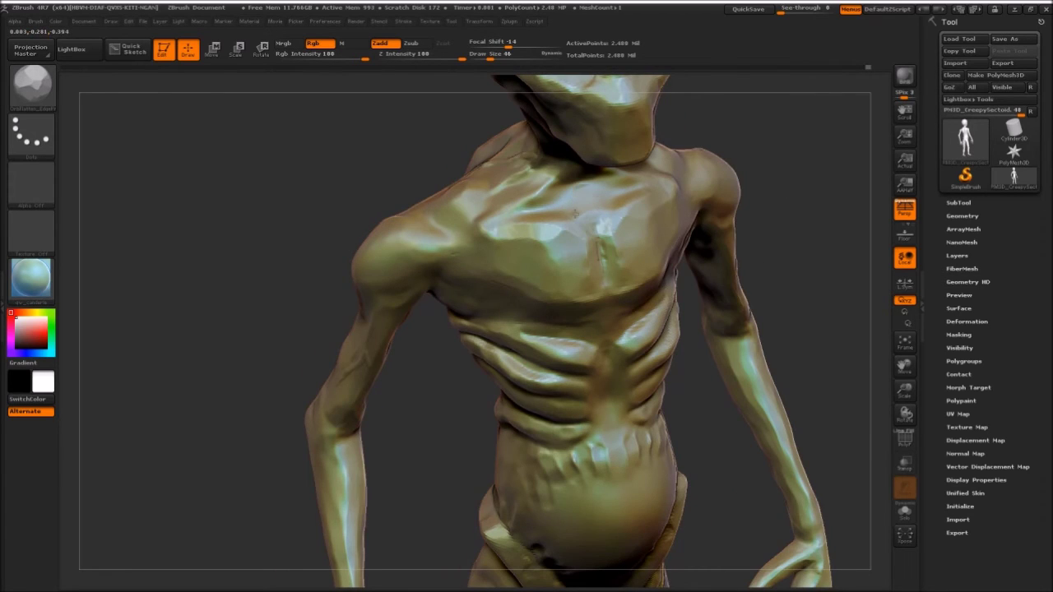
pyautogui.moveTo(633, 200)
pyautogui.mouseDown()
pyautogui.moveTo(567, 163)
pyautogui.moveTo(705, 145)
pyautogui.moveTo(535, 201)
pyautogui.mouseUp()
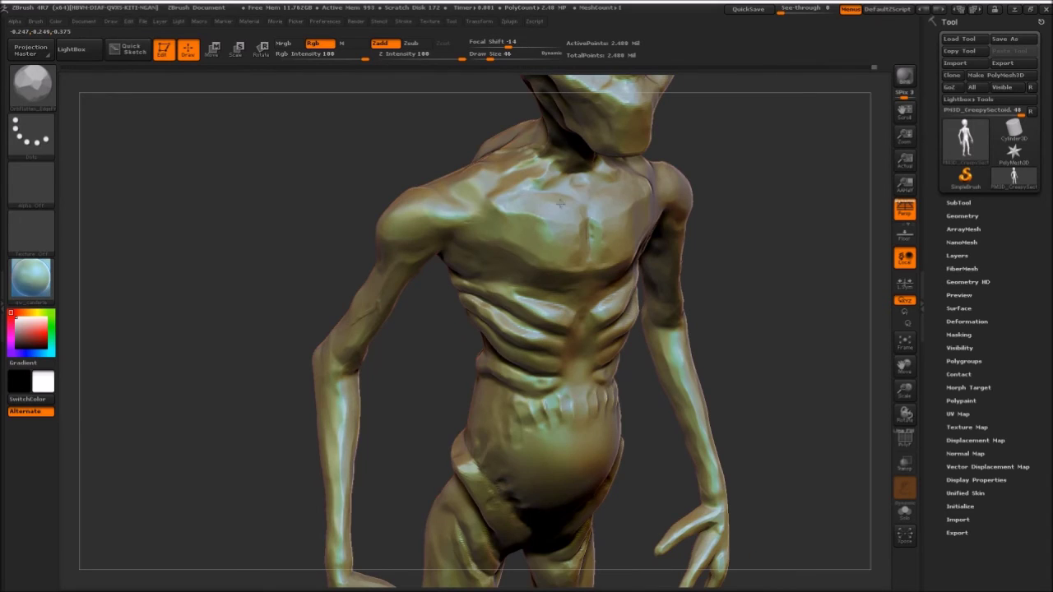
pyautogui.keyDown('alt'); pyautogui.moveTo(776, 181); pyautogui.dragTo(254, 156); pyautogui.keyUp('alt')
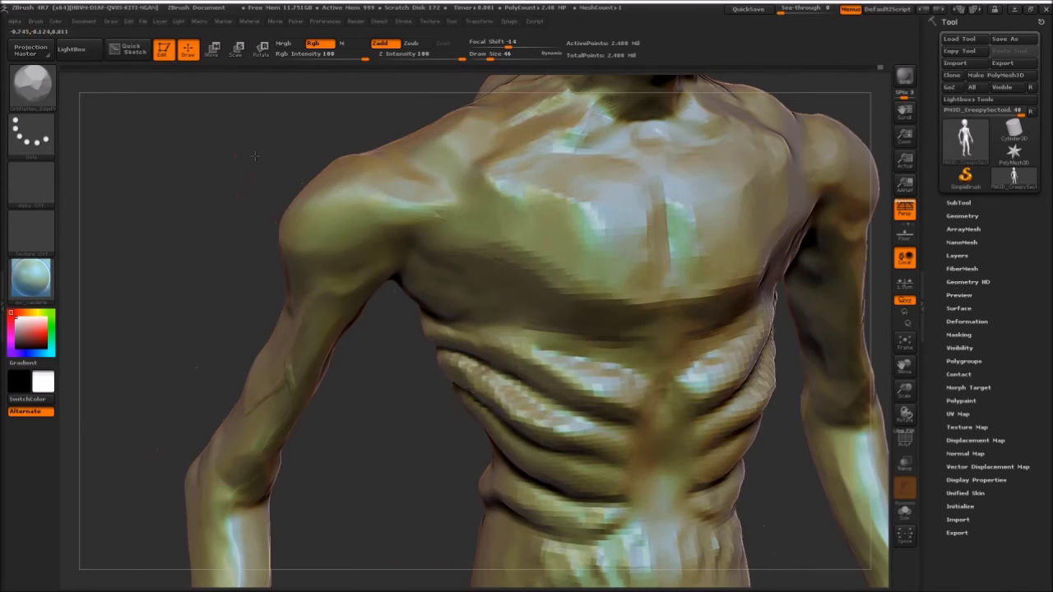
pyautogui.moveTo(306, 240)
pyautogui.mouseDown()
pyautogui.moveTo(288, 216)
pyautogui.moveTo(252, 239)
pyautogui.moveTo(394, 250)
pyautogui.mouseUp()
pyautogui.moveTo(336, 353); pyautogui.dragTo(296, 302)
pyautogui.moveTo(314, 260)
pyautogui.mouseDown()
pyautogui.moveTo(362, 247)
pyautogui.moveTo(406, 284)
pyautogui.moveTo(281, 247)
pyautogui.moveTo(454, 73)
pyautogui.mouseUp()
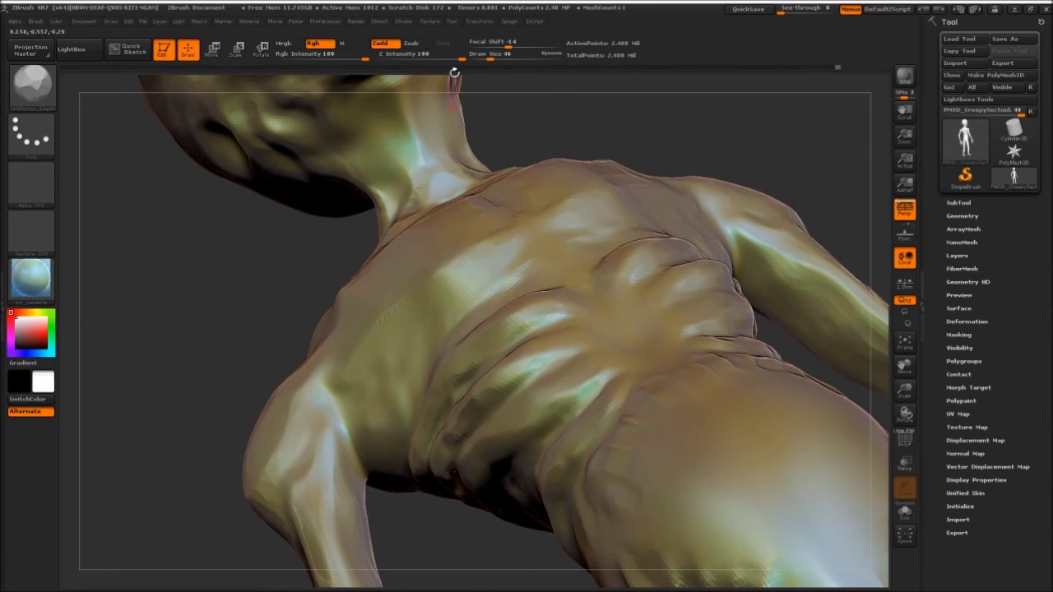
pyautogui.moveTo(422, 178)
pyautogui.mouseDown()
pyautogui.moveTo(331, 185)
pyautogui.moveTo(407, 259)
pyautogui.mouseUp()
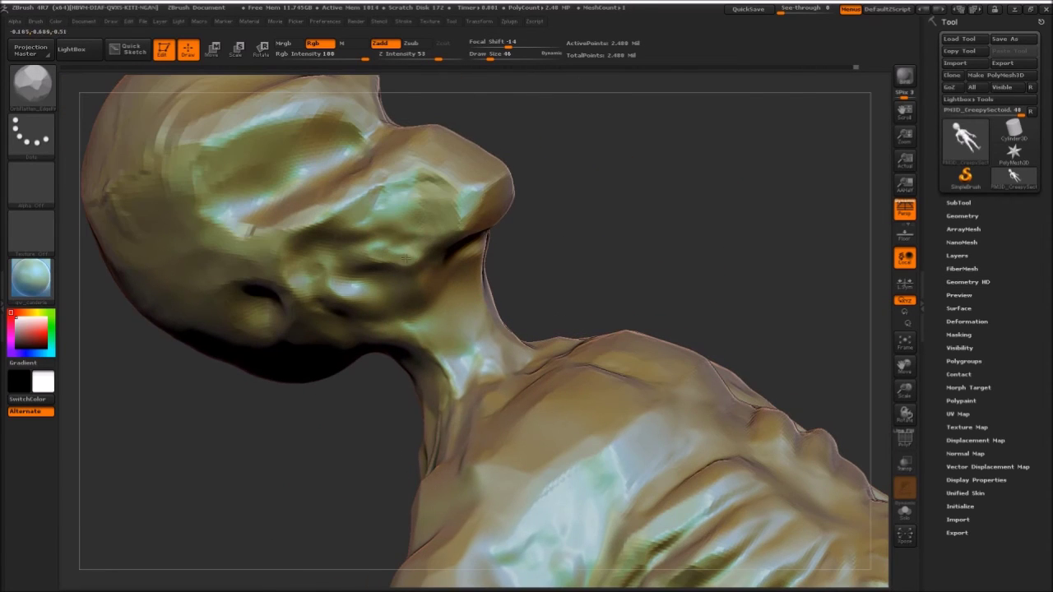
pyautogui.moveTo(431, 158); pyautogui.dragTo(276, 220)
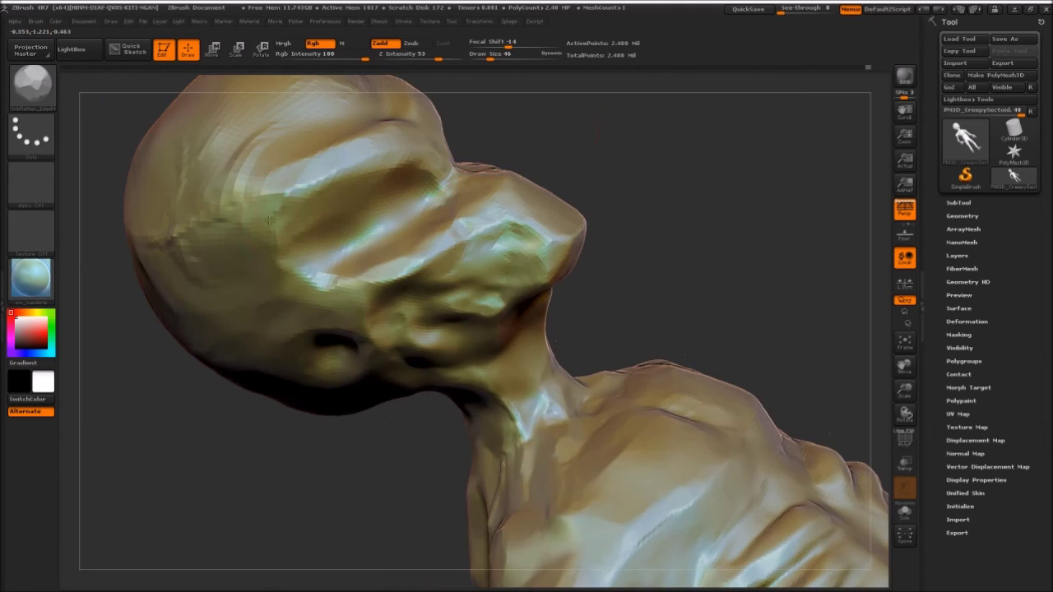
pyautogui.moveTo(322, 168)
pyautogui.mouseDown()
pyautogui.moveTo(441, 193)
pyautogui.moveTo(432, 183)
pyautogui.mouseUp()
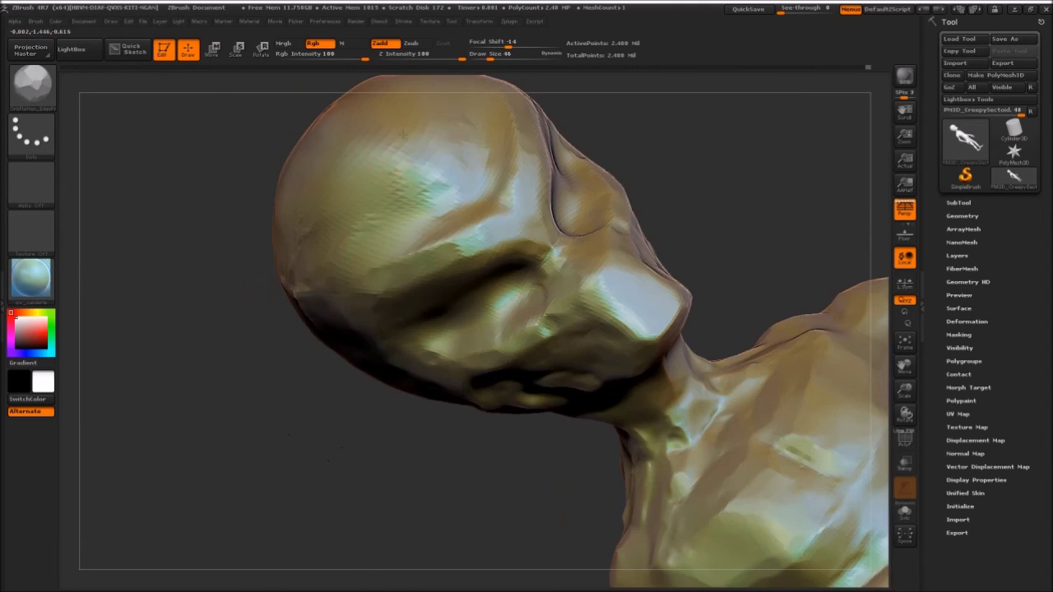
pyautogui.moveTo(393, 215)
pyautogui.mouseDown()
pyautogui.moveTo(710, 172)
pyautogui.moveTo(614, 252)
pyautogui.mouseUp()
pyautogui.press('f')
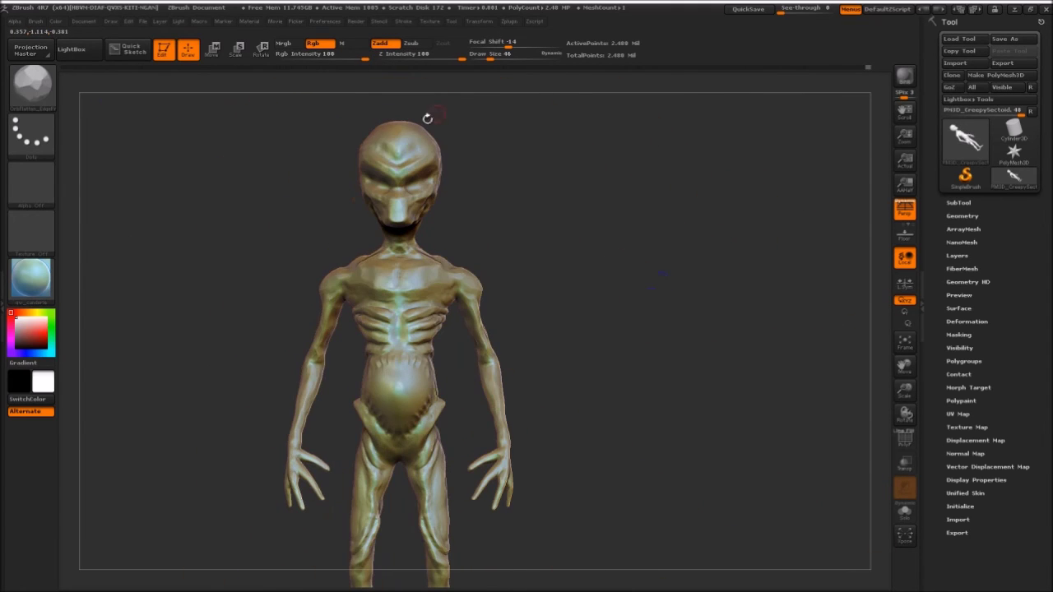
# Review the finished alien from several angles and save the tool.
pyautogui.moveTo(407, 143); pyautogui.dragTo(319, 121)
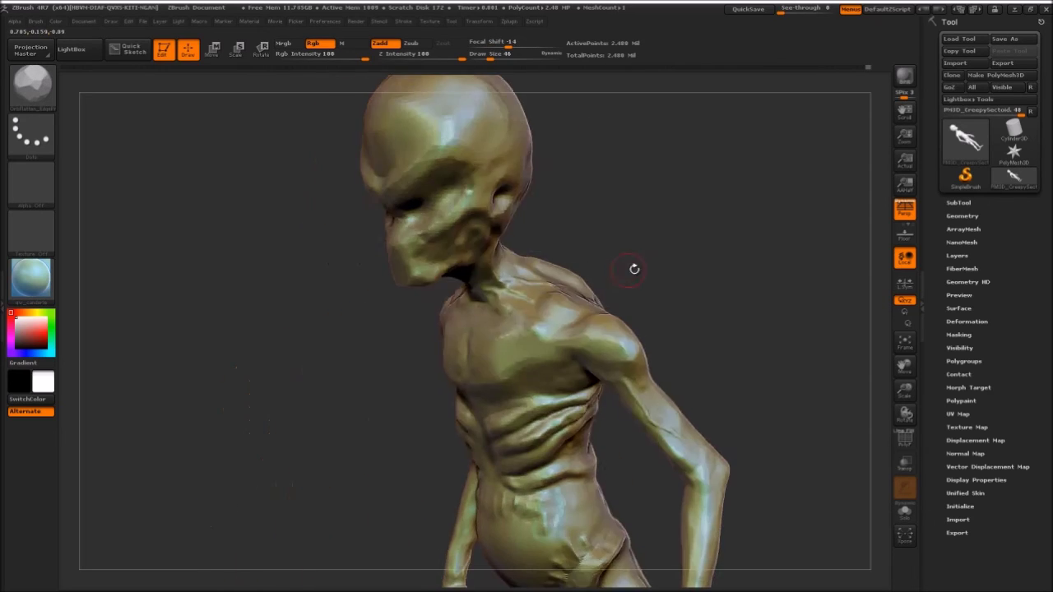
pyautogui.moveTo(527, 309)
pyautogui.mouseDown()
pyautogui.moveTo(529, 297)
pyautogui.moveTo(514, 297)
pyautogui.moveTo(650, 250)
pyautogui.moveTo(411, 385)
pyautogui.mouseUp()
pyautogui.moveTo(698, 280)
pyautogui.mouseDown()
pyautogui.moveTo(412, 371)
pyautogui.moveTo(410, 361)
pyautogui.moveTo(415, 369)
pyautogui.moveTo(441, 344)
pyautogui.moveTo(696, 301)
pyautogui.mouseUp()
pyautogui.press('f')
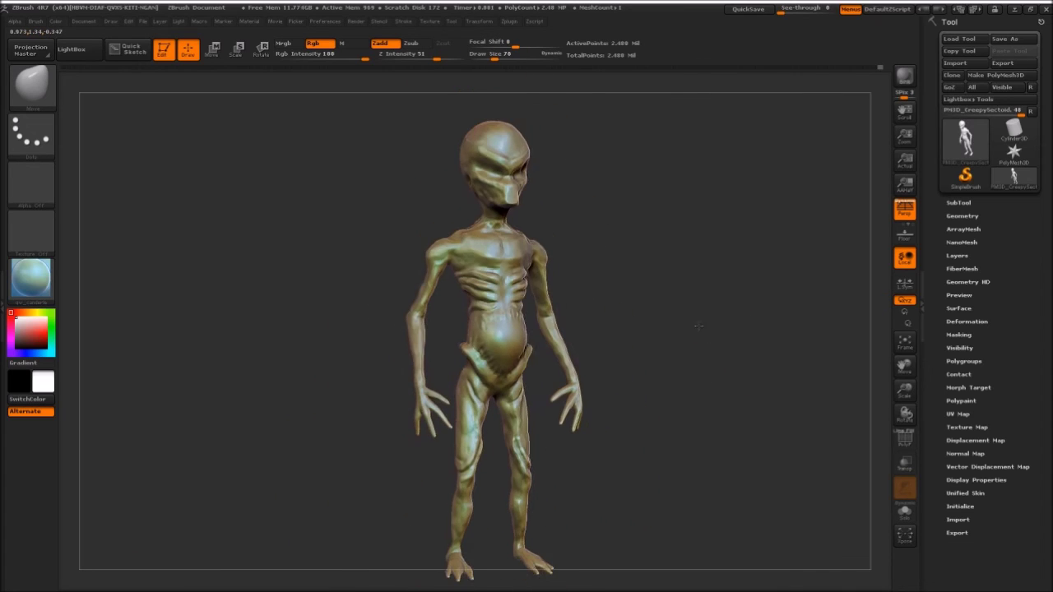